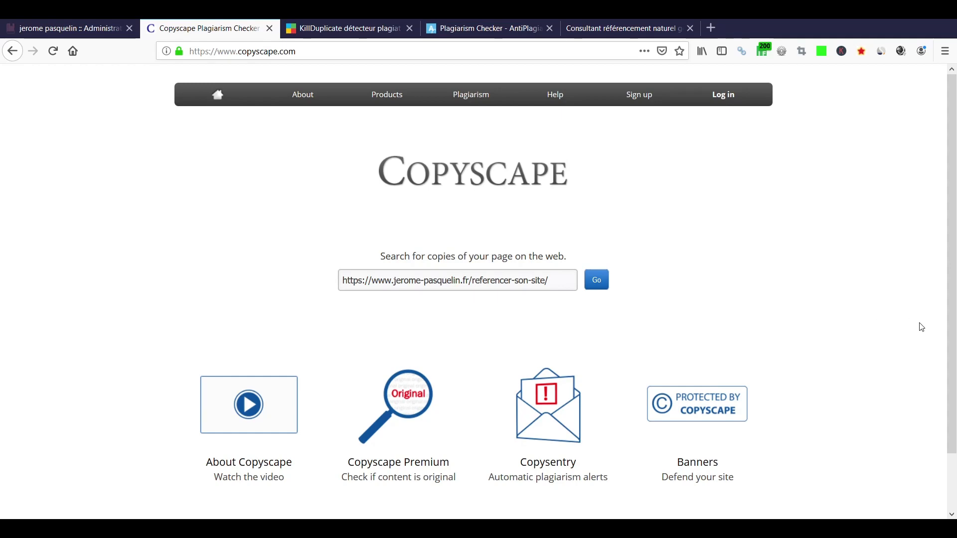
Search Copyscape for copies of the referencer-son-site page and open the gautiercrea.com and yaty-multimedia.com results in separate tabs.
{"action": "left_click", "coordinate": [608, 284]}
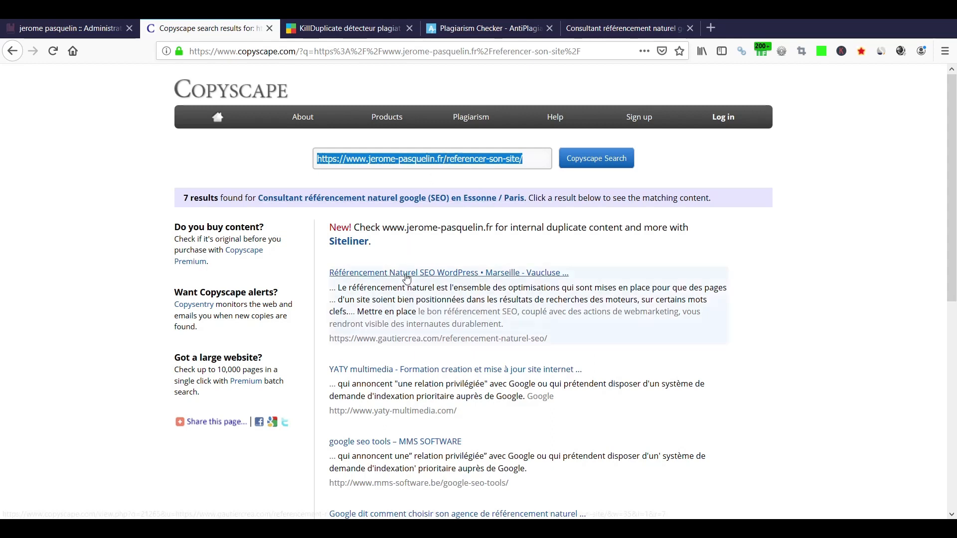
{"action": "middle_click", "coordinate": [375, 274]}
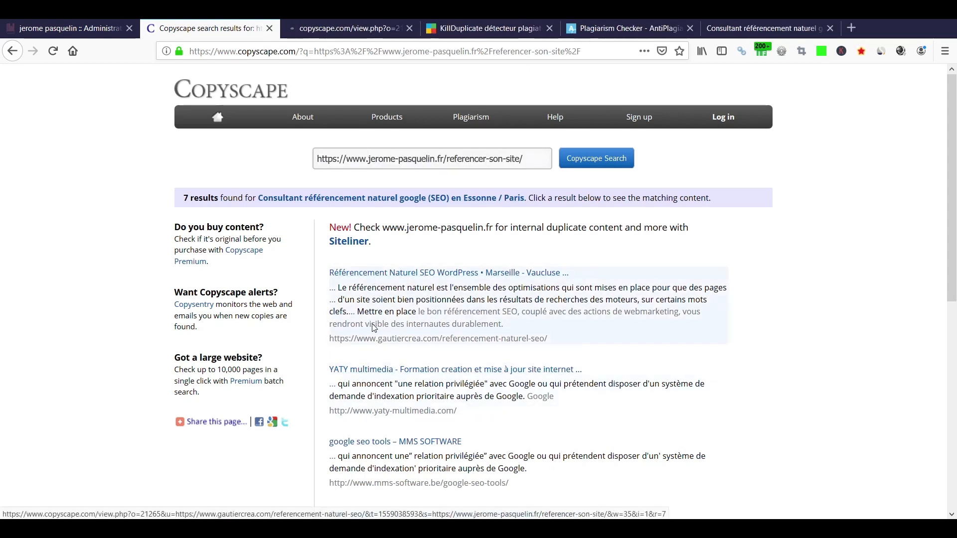
{"action": "middle_click", "coordinate": [372, 372]}
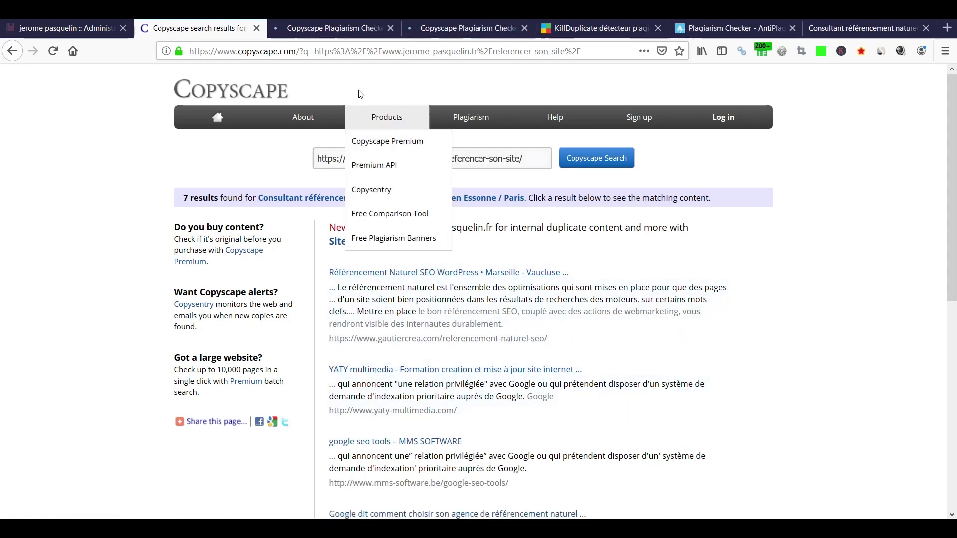
Examine the highlighted matching passages in the gautiercrea.com comparison, especially the Audit Référencement and Optimisation SEO columns.
{"action": "left_click", "coordinate": [347, 30]}
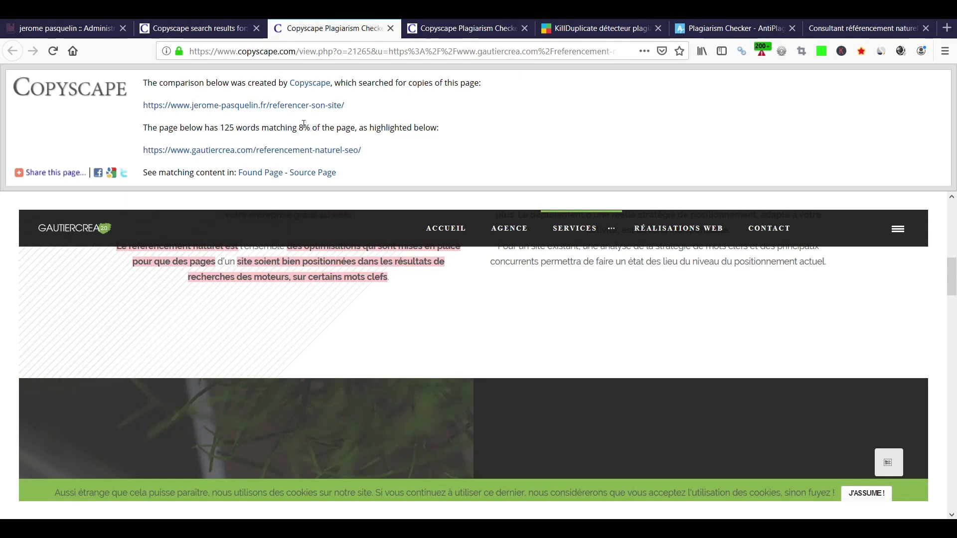
{"action": "scroll", "coordinate": [475, 301], "scroll_direction": "down", "scroll_amount": 5}
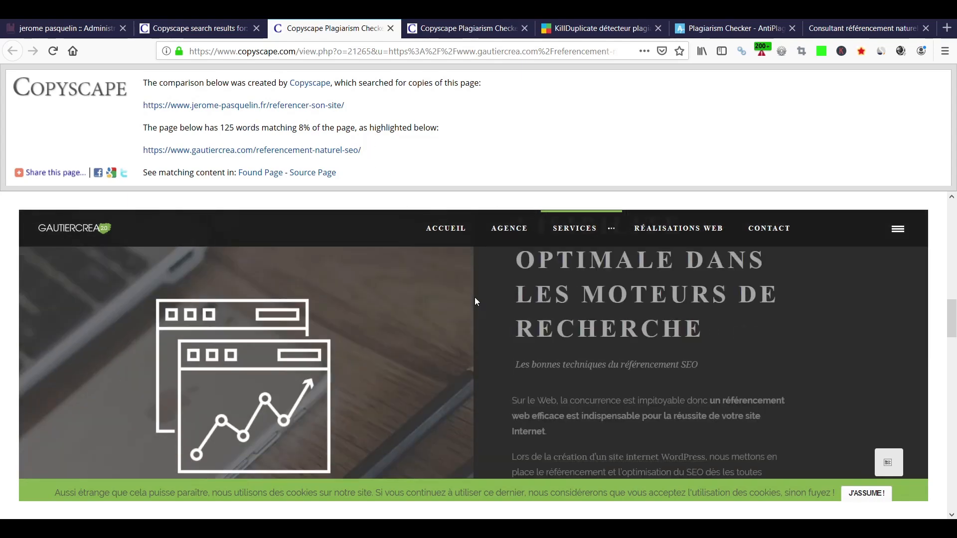
{"action": "scroll", "coordinate": [475, 299], "scroll_direction": "down", "scroll_amount": 10}
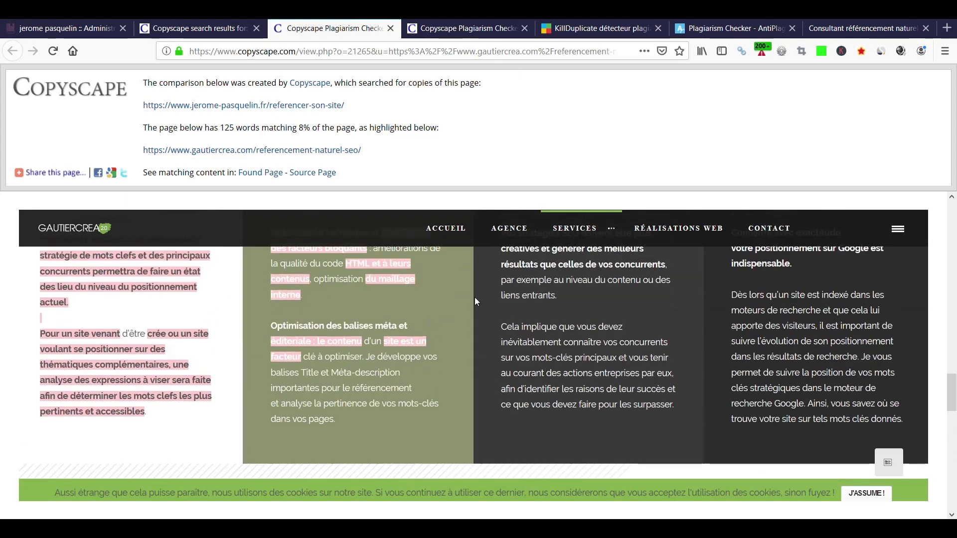
{"action": "scroll", "coordinate": [283, 318], "scroll_direction": "up", "scroll_amount": 3}
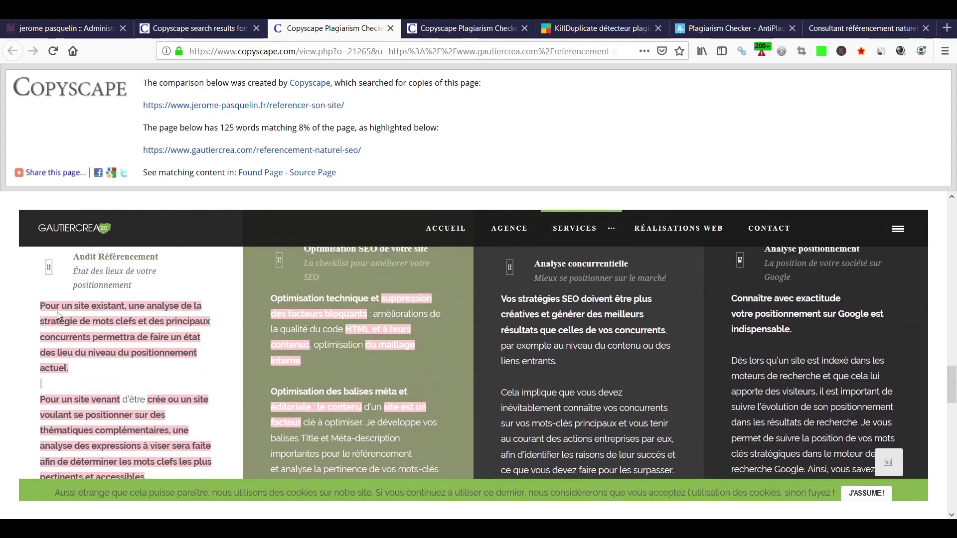
{"action": "mouse_move", "coordinate": [69, 369]}
{"action": "left_mouse_down"}
{"action": "mouse_move", "coordinate": [42, 311]}
{"action": "mouse_move", "coordinate": [75, 257]}
{"action": "mouse_move", "coordinate": [50, 299]}
{"action": "mouse_move", "coordinate": [82, 373]}
{"action": "left_mouse_up"}
{"action": "left_click", "coordinate": [61, 324]}
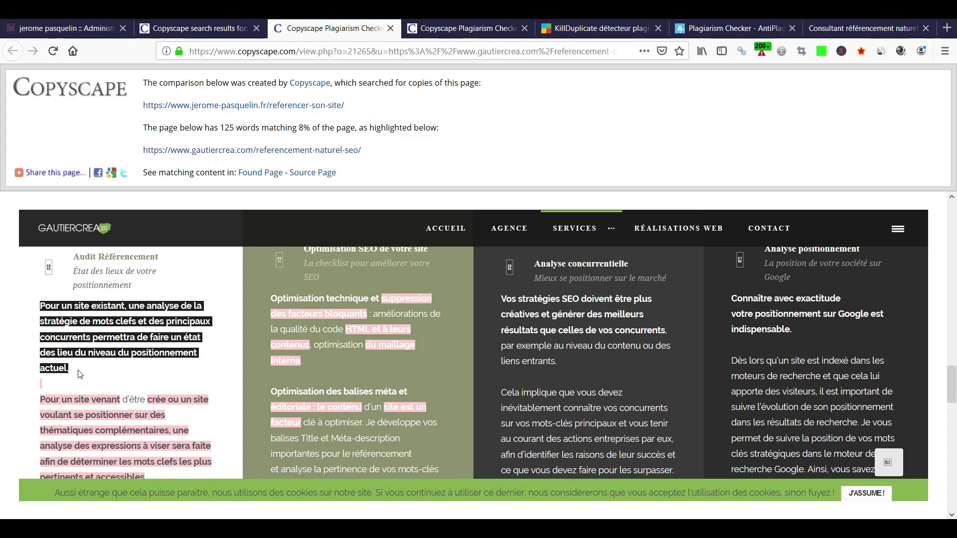
{"action": "scroll", "coordinate": [80, 374], "scroll_direction": "down", "scroll_amount": 2}
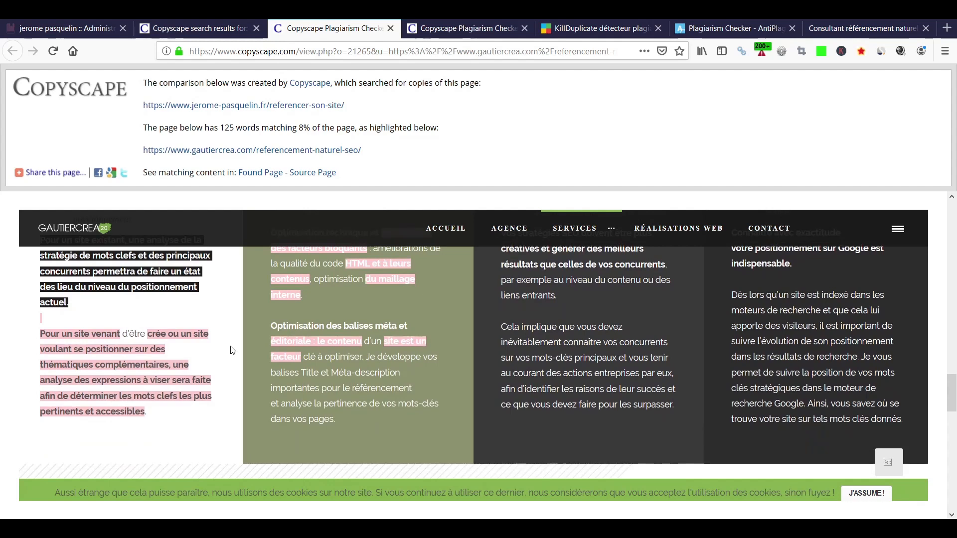
{"action": "left_click_drag", "start_coordinate": [266, 344], "coordinate": [347, 342]}
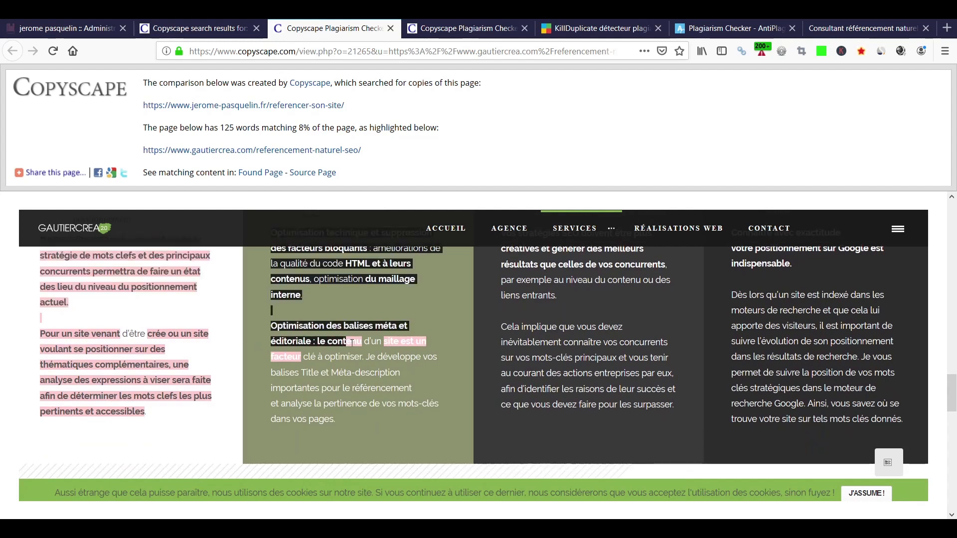
{"action": "left_click", "coordinate": [355, 343]}
{"action": "left_click_drag", "start_coordinate": [362, 343], "coordinate": [273, 342]}
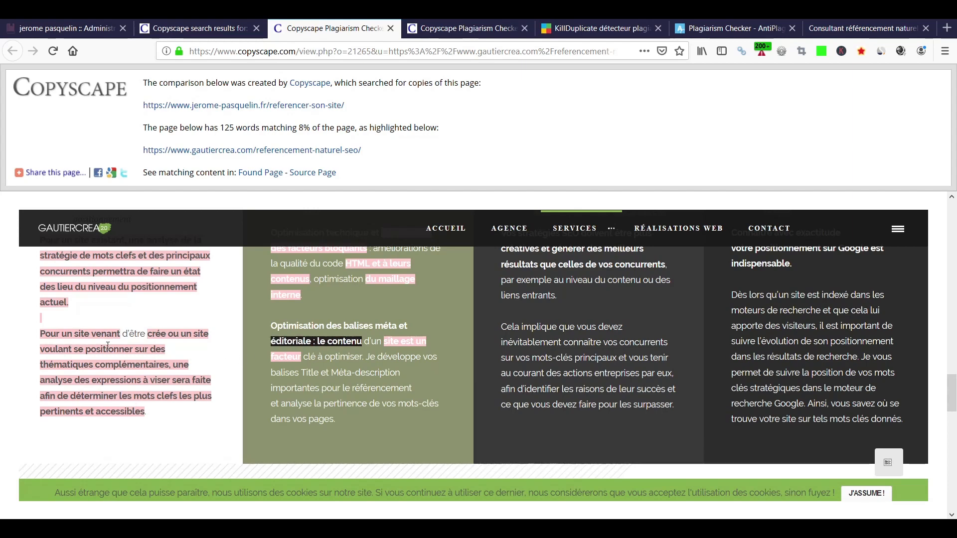
Review the highlighted matches in the yaty-multimedia.com comparison and return to the Copyscape search results.
{"action": "left_click", "coordinate": [479, 28]}
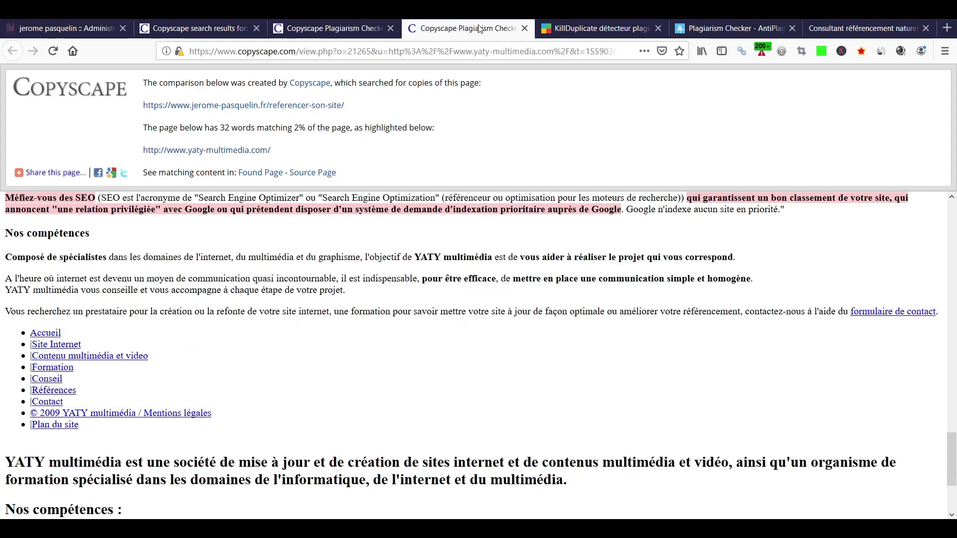
{"action": "scroll", "coordinate": [392, 304], "scroll_direction": "up", "scroll_amount": 2}
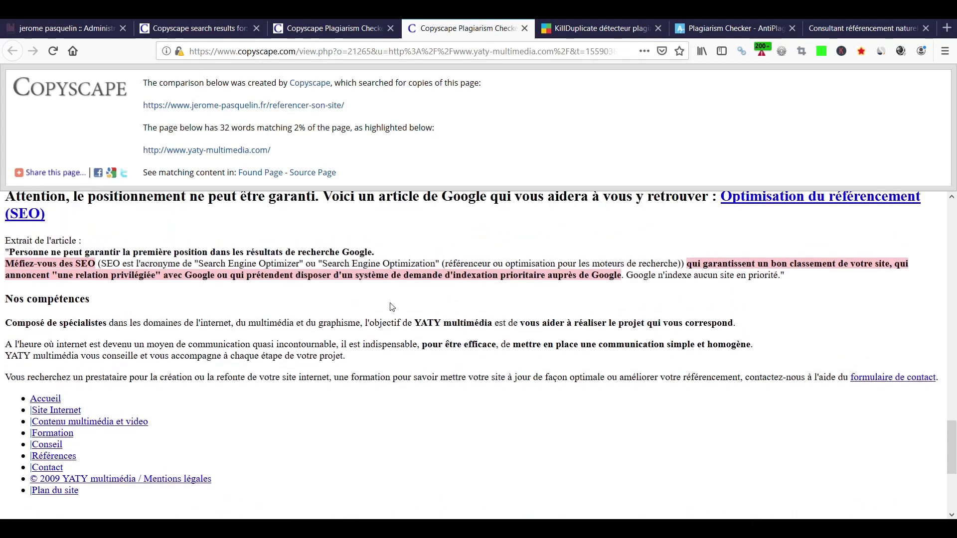
{"action": "left_click", "coordinate": [230, 29]}
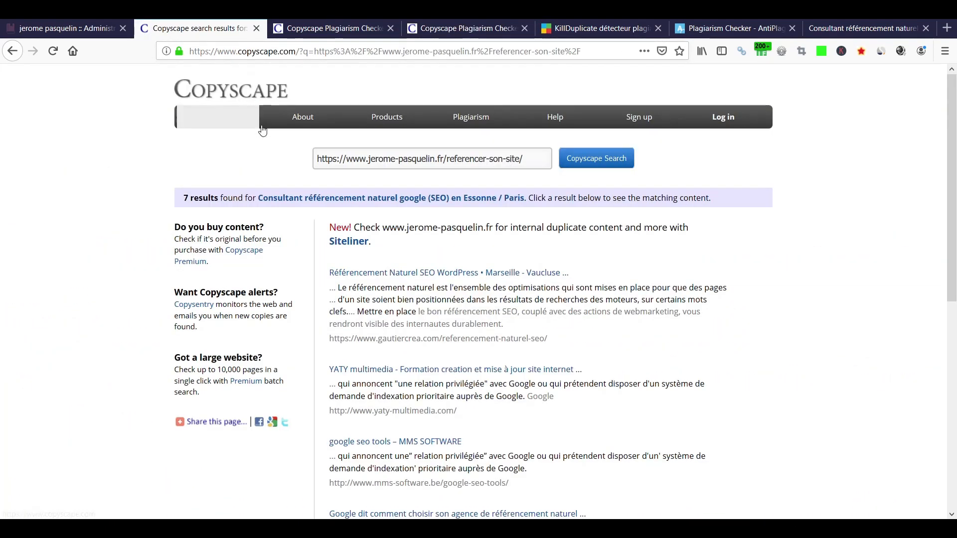
View the home pages of the Kill Duplicate and AntiPlagiarism.NET plagiarism checkers.
{"action": "left_click", "coordinate": [591, 28]}
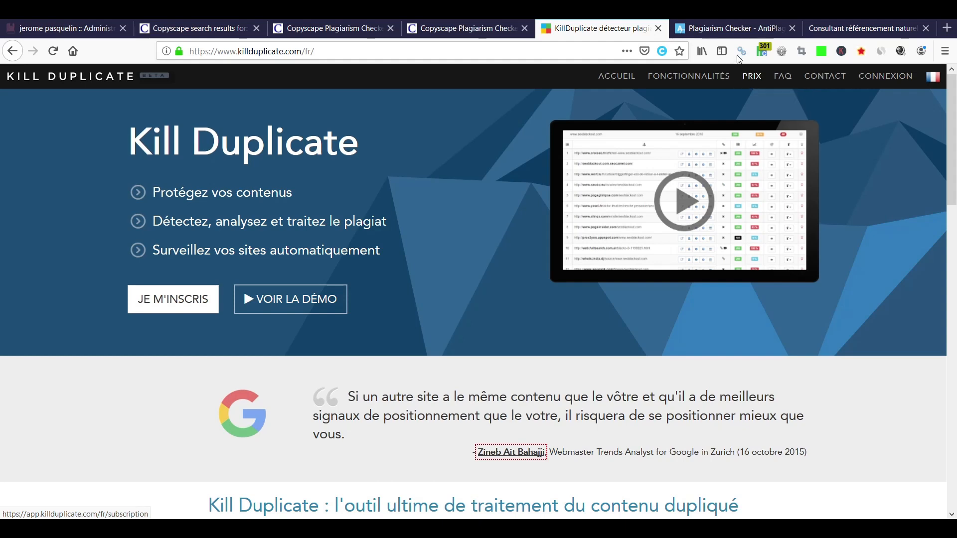
{"action": "left_click", "coordinate": [735, 27]}
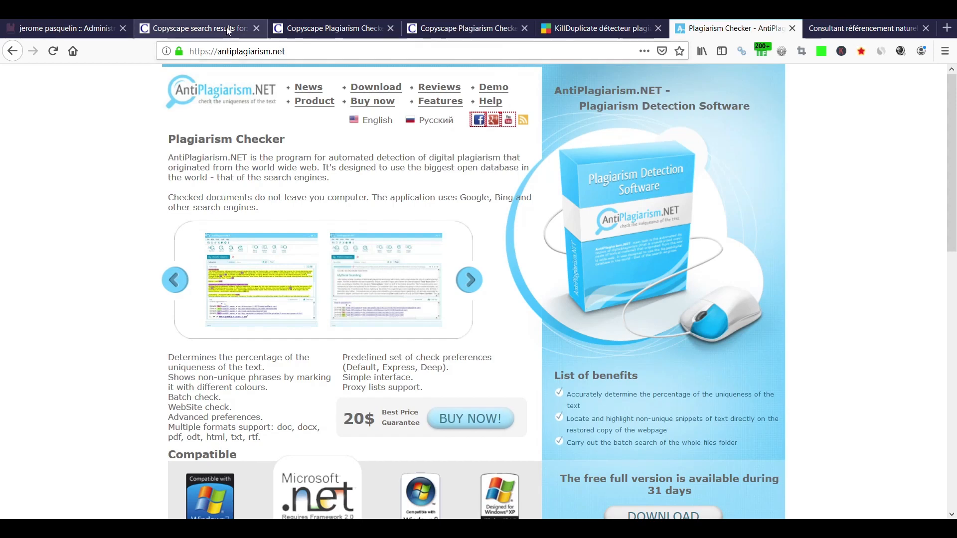
Switch to the AntiPlagiarism.NET desktop program and load the referencer-son-site page from its copied address, looking over the canonicalized text.
{"action": "key", "text": "alt+Tab"}
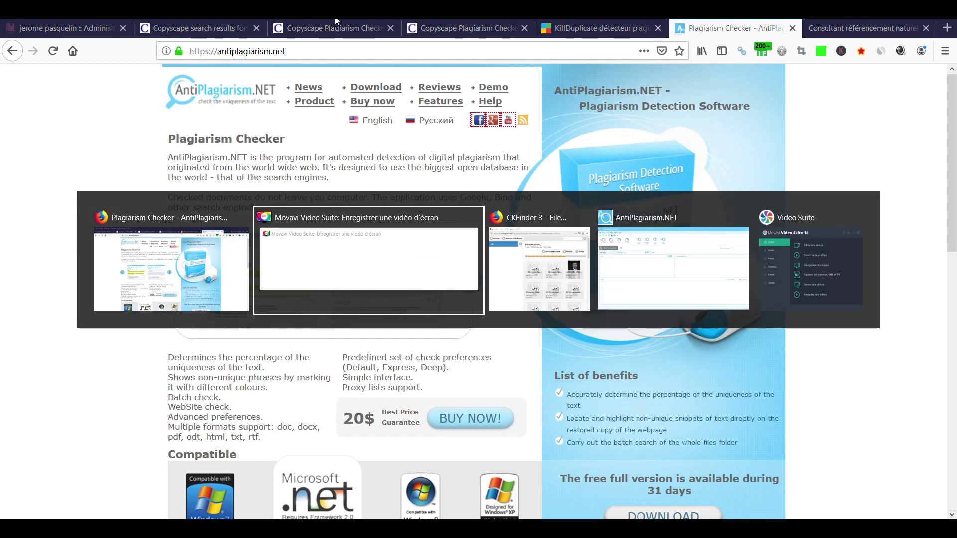
{"action": "key", "text": "alt+Tab"}
{"action": "key", "text": "alt+Tab"}
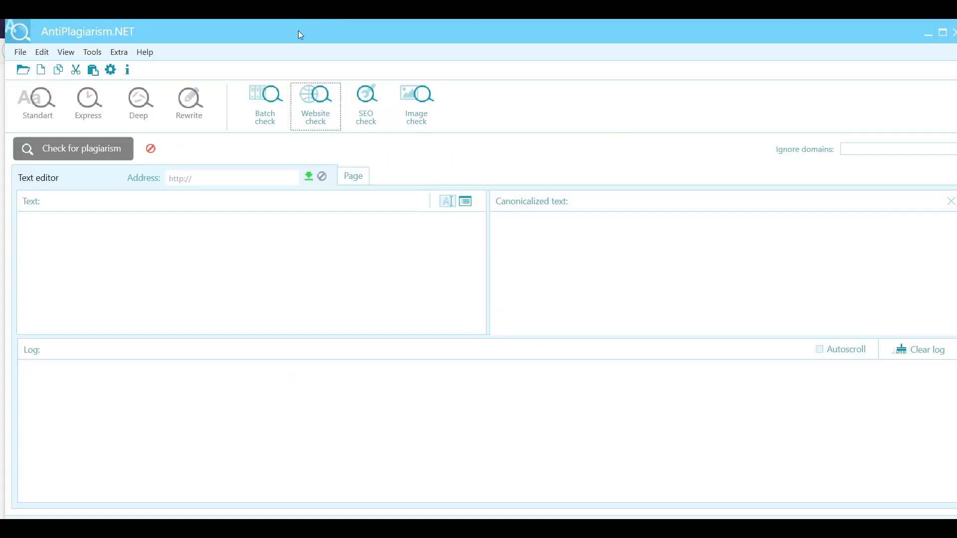
{"action": "left_click", "coordinate": [228, 177]}
{"action": "right_click", "coordinate": [229, 177]}
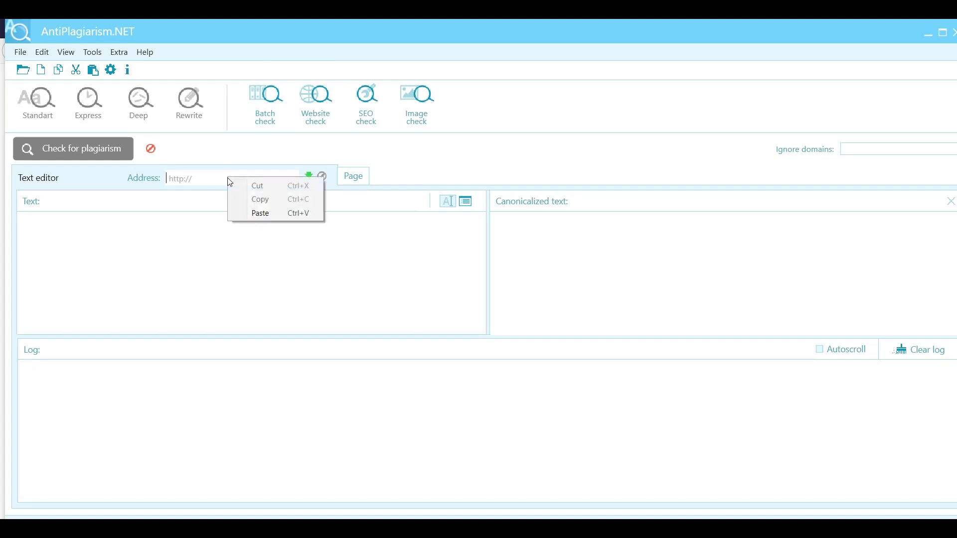
{"action": "left_click", "coordinate": [243, 210]}
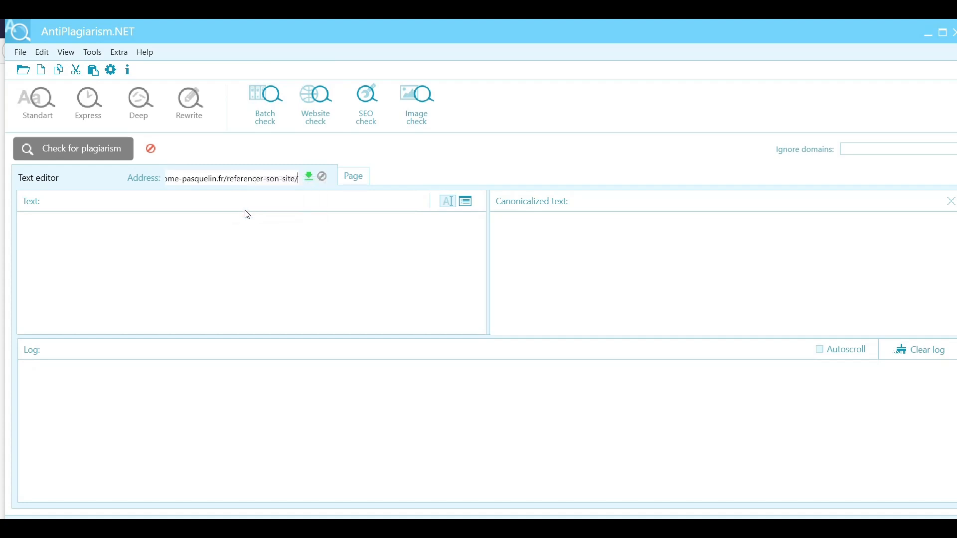
{"action": "left_click", "coordinate": [309, 179]}
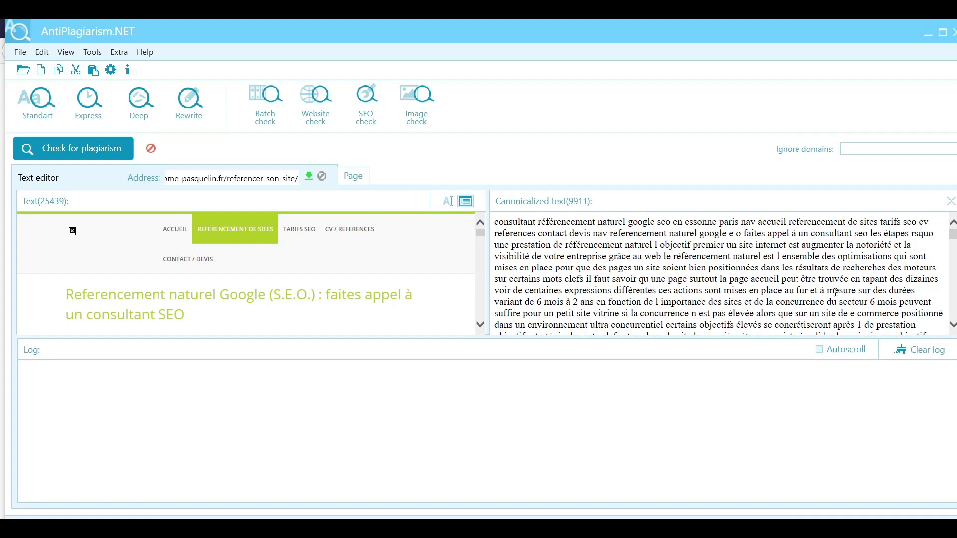
{"action": "left_click_drag", "start_coordinate": [953, 233], "coordinate": [942, 322]}
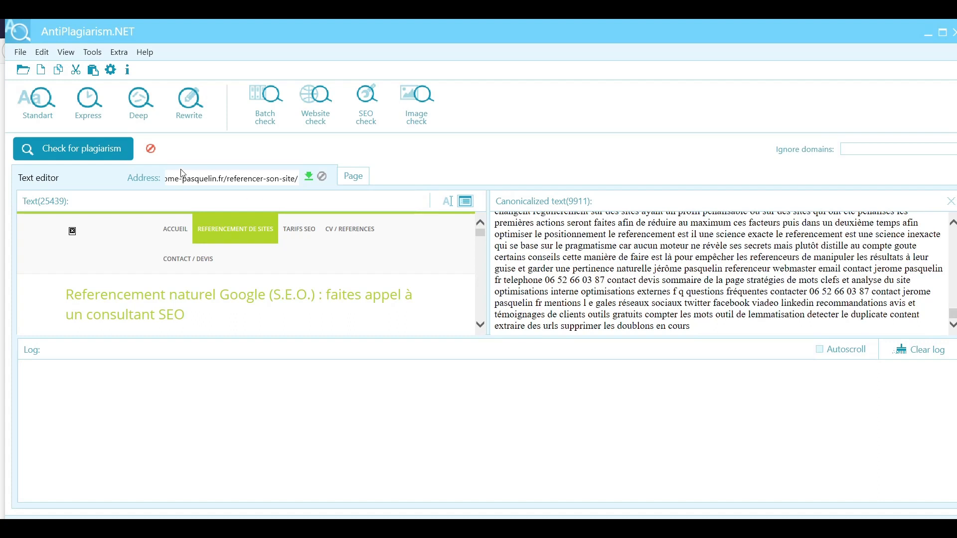
Check the loaded page for plagiarism and review the matching sites and match percentages in the log.
{"action": "left_click", "coordinate": [115, 148]}
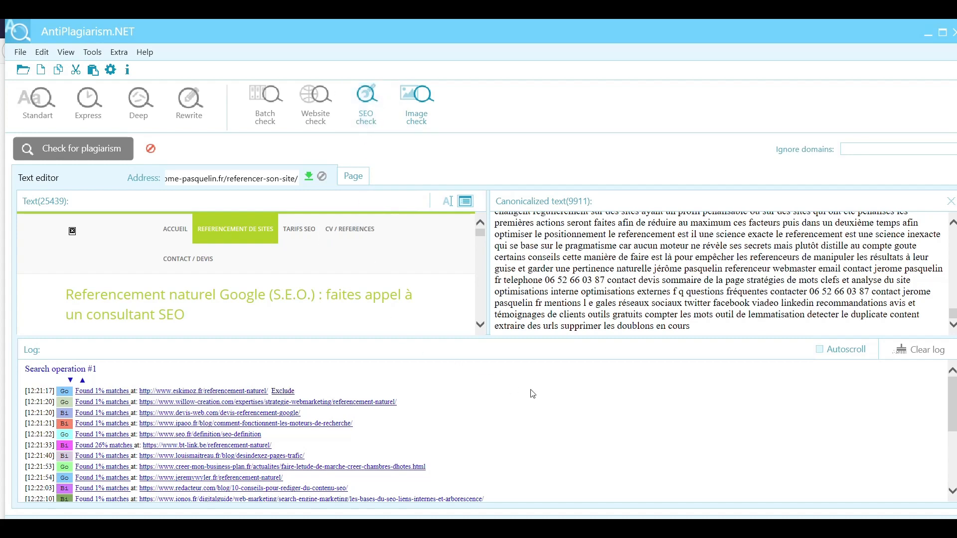
{"action": "scroll", "coordinate": [533, 394], "scroll_direction": "down", "scroll_amount": 3}
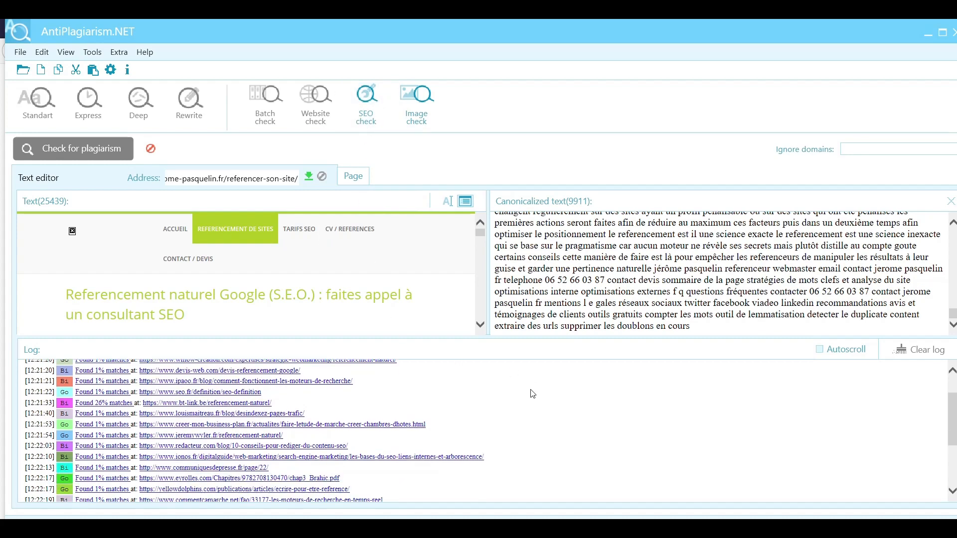
{"action": "scroll", "coordinate": [533, 394], "scroll_direction": "down", "scroll_amount": 2}
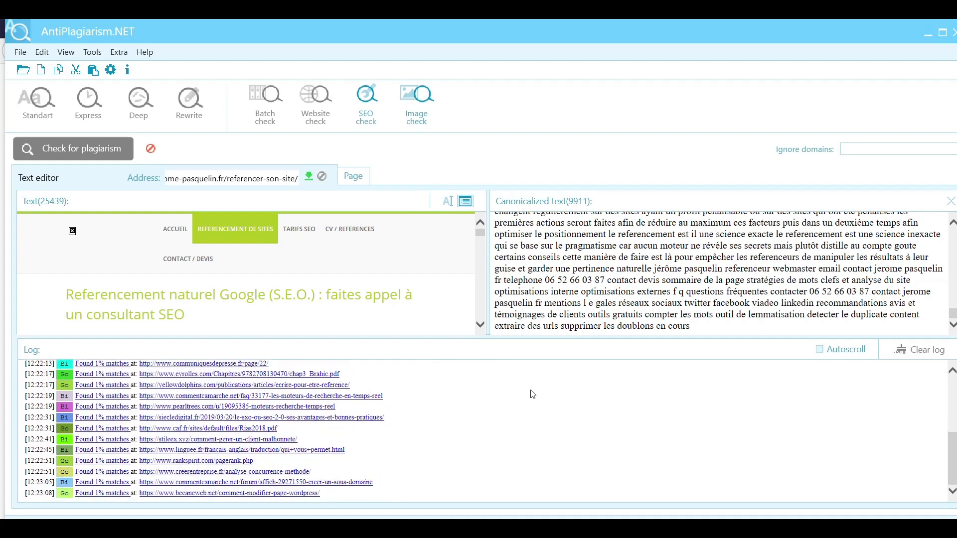
{"action": "scroll", "coordinate": [533, 393], "scroll_direction": "up", "scroll_amount": 4}
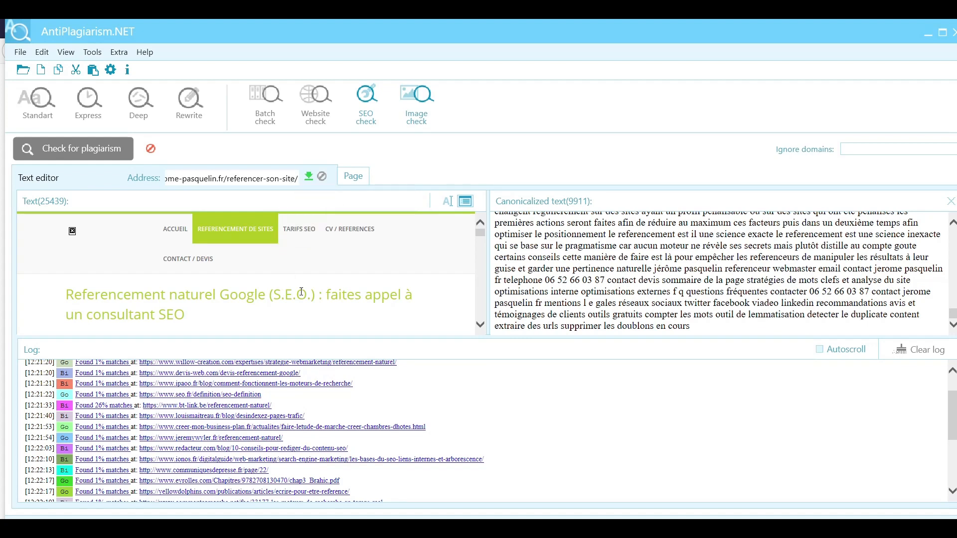
{"action": "scroll", "coordinate": [416, 384], "scroll_direction": "down", "scroll_amount": 1}
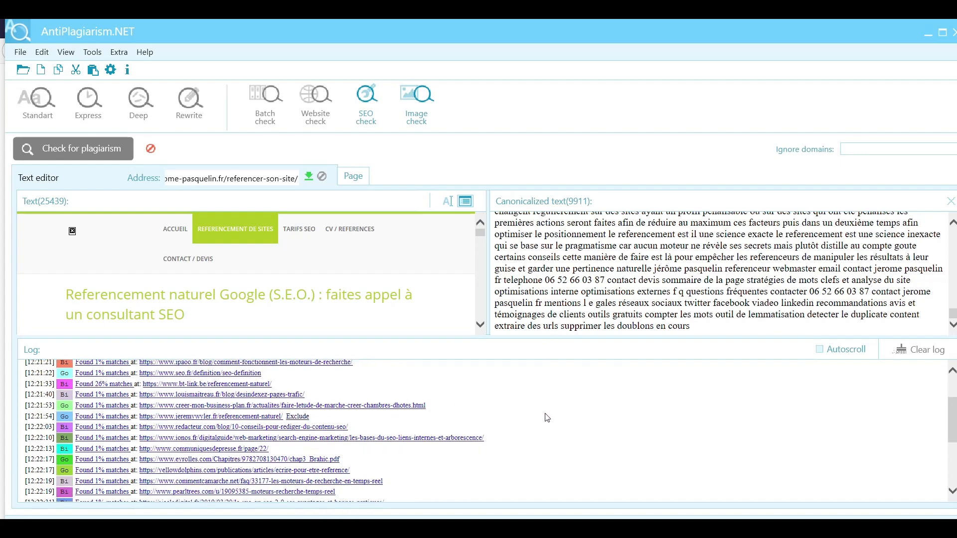
{"action": "scroll", "coordinate": [547, 418], "scroll_direction": "down", "scroll_amount": 5}
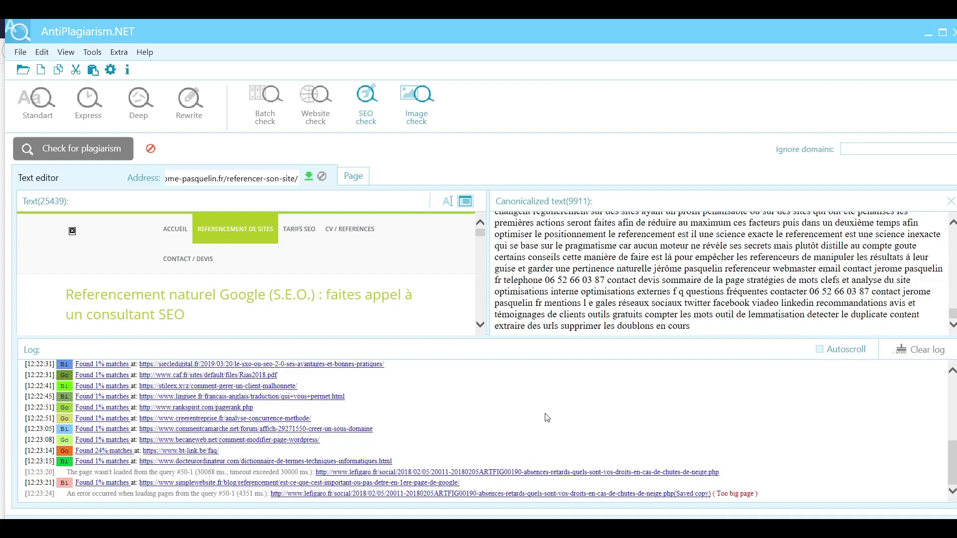
{"action": "scroll", "coordinate": [546, 418], "scroll_direction": "up", "scroll_amount": 2}
{"action": "scroll", "coordinate": [547, 418], "scroll_direction": "up", "scroll_amount": 3}
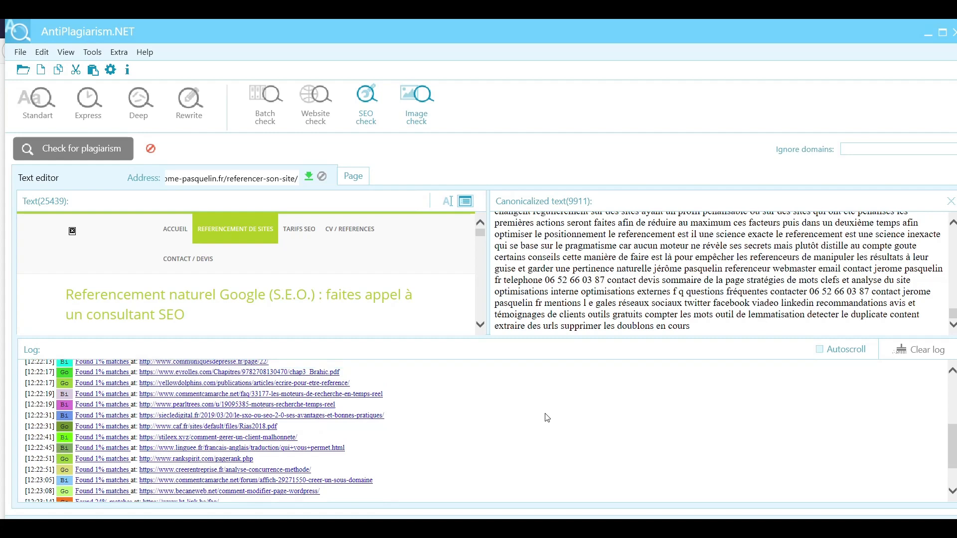
{"action": "scroll", "coordinate": [547, 418], "scroll_direction": "up", "scroll_amount": 2}
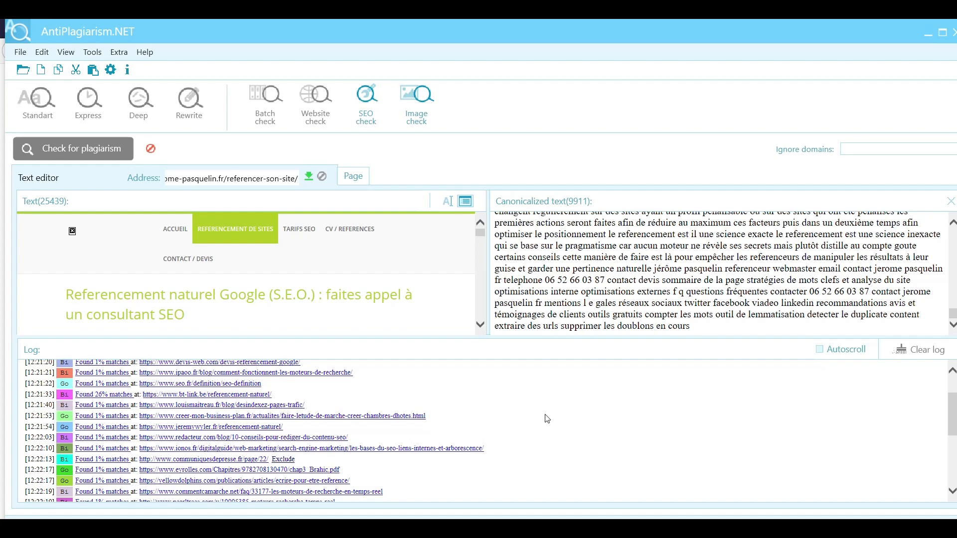
{"action": "scroll", "coordinate": [547, 419], "scroll_direction": "up", "scroll_amount": 3}
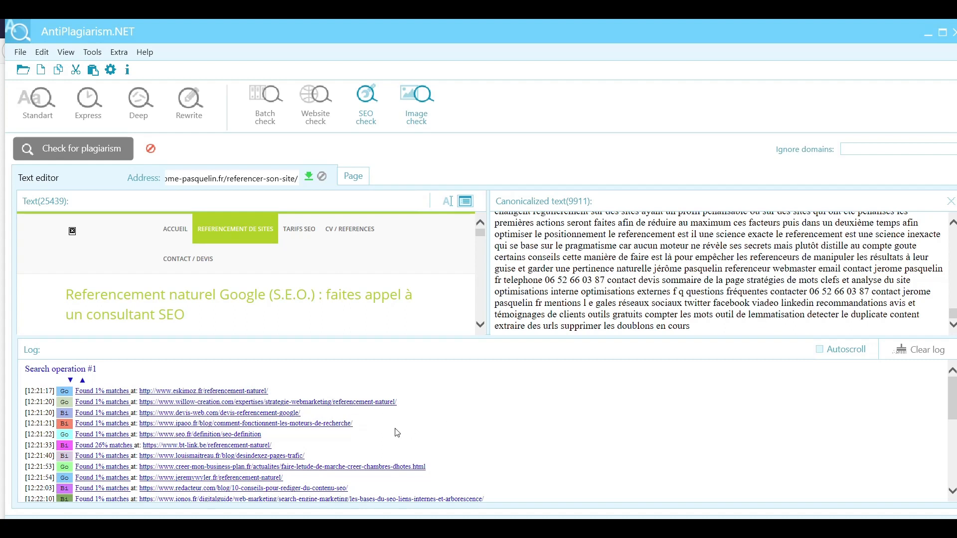
Review the colour-highlighted matching passages throughout the canonicalized text of the referencer-son-site page.
{"action": "mouse_move", "coordinate": [230, 395]}
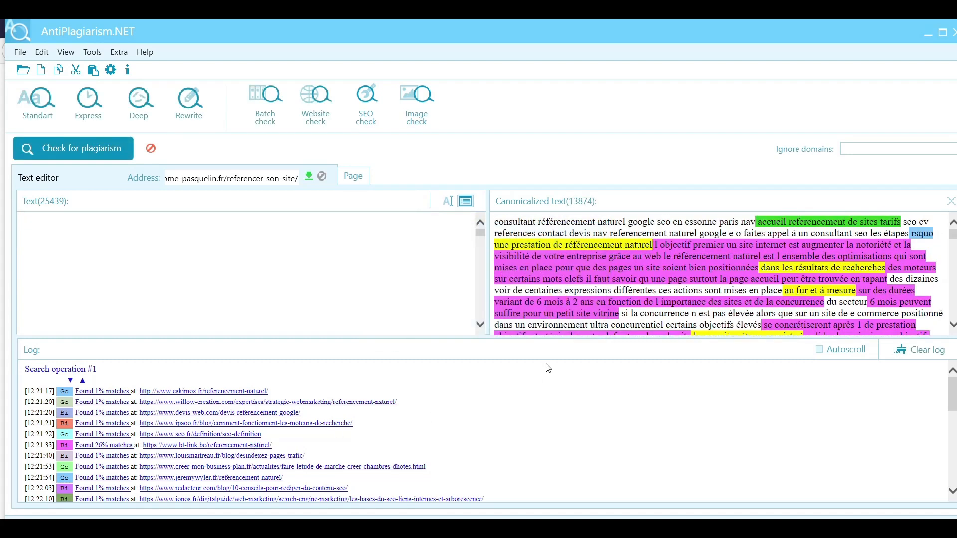
{"action": "scroll", "coordinate": [701, 284], "scroll_direction": "down", "scroll_amount": 3}
{"action": "scroll", "coordinate": [701, 285], "scroll_direction": "down", "scroll_amount": 5}
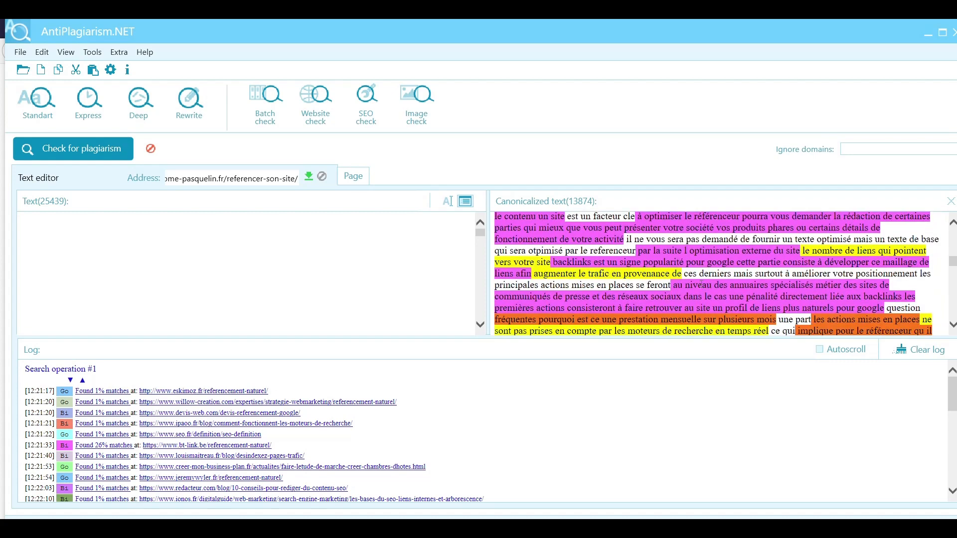
{"action": "scroll", "coordinate": [701, 285], "scroll_direction": "down", "scroll_amount": 3}
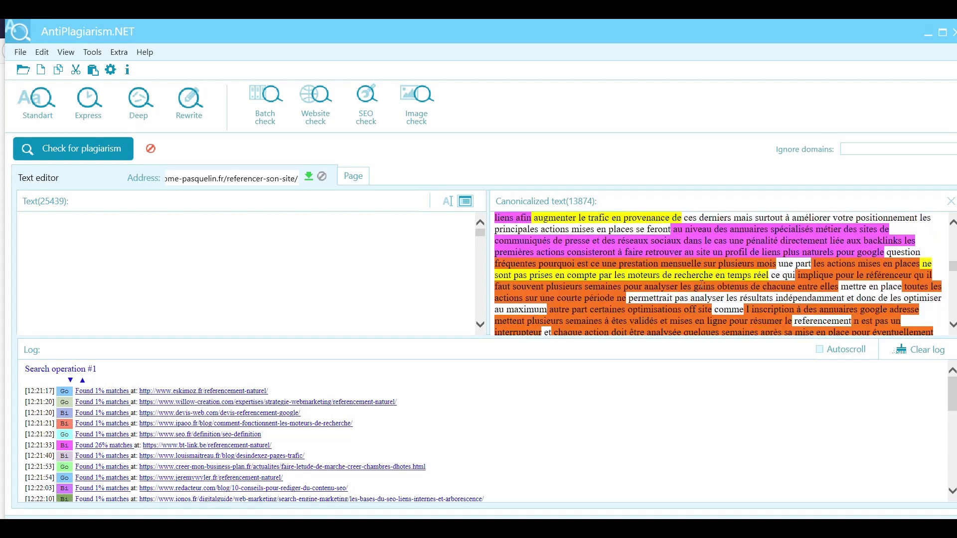
{"action": "scroll", "coordinate": [700, 284], "scroll_direction": "down", "scroll_amount": 10}
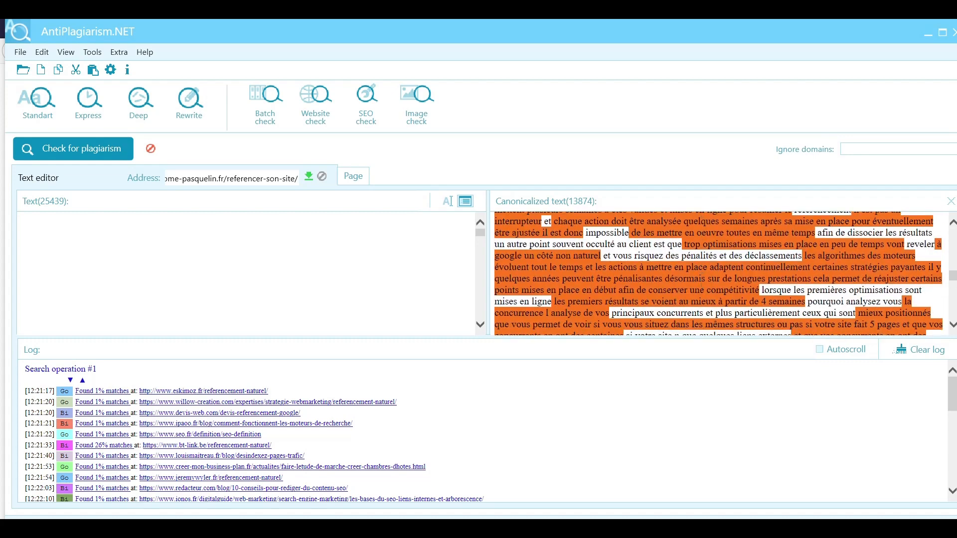
{"action": "scroll", "coordinate": [701, 284], "scroll_direction": "up", "scroll_amount": 10}
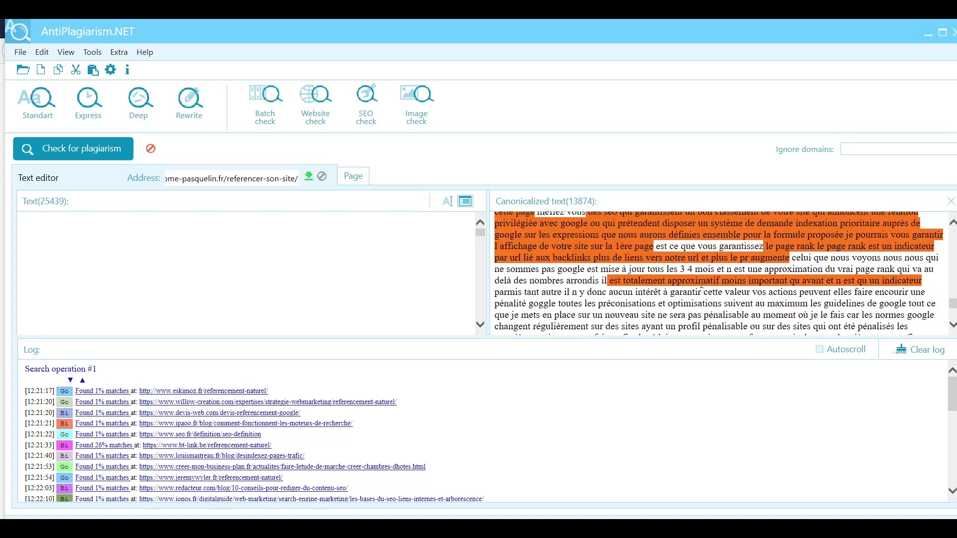
{"action": "scroll", "coordinate": [599, 306], "scroll_direction": "up", "scroll_amount": 5}
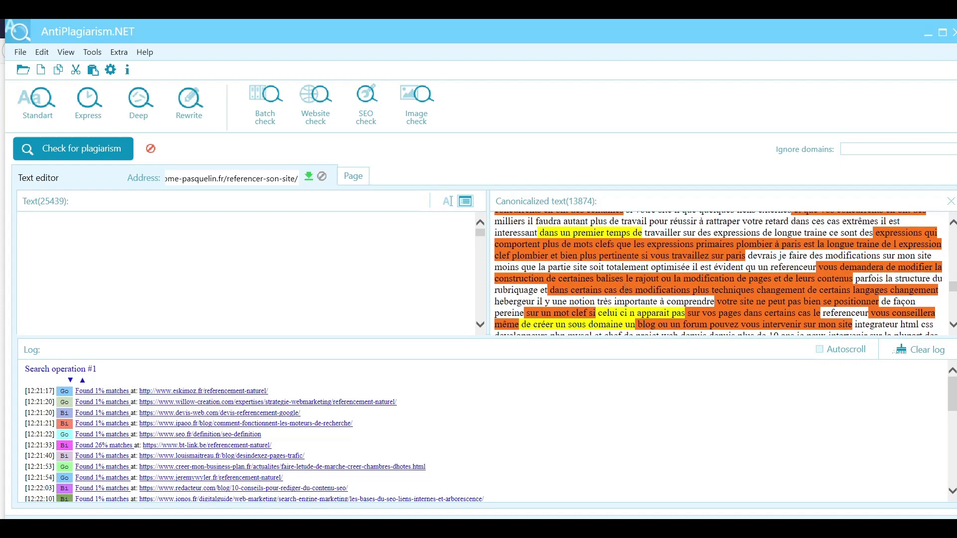
{"action": "mouse_move", "coordinate": [434, 430]}
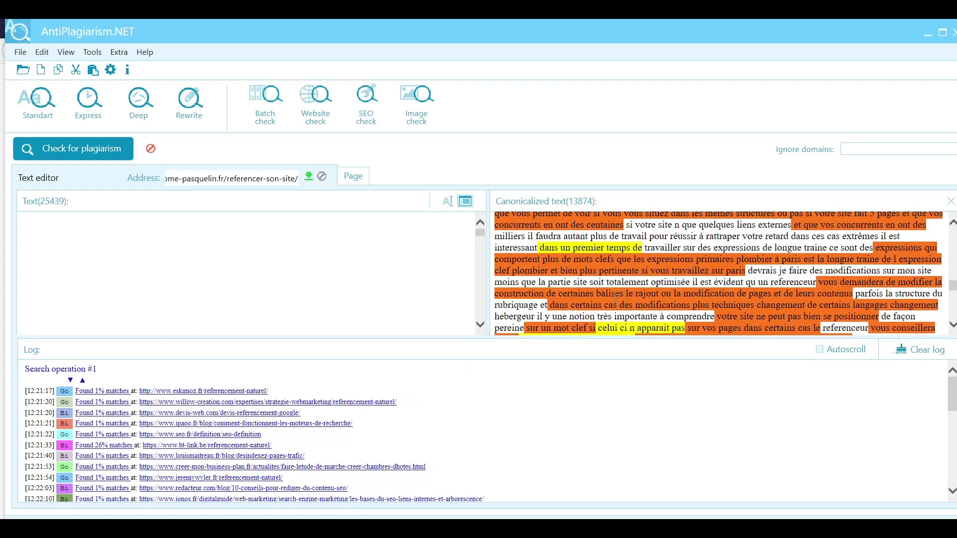
{"action": "scroll", "coordinate": [615, 299], "scroll_direction": "up", "scroll_amount": 4}
{"action": "scroll", "coordinate": [615, 299], "scroll_direction": "up", "scroll_amount": 10}
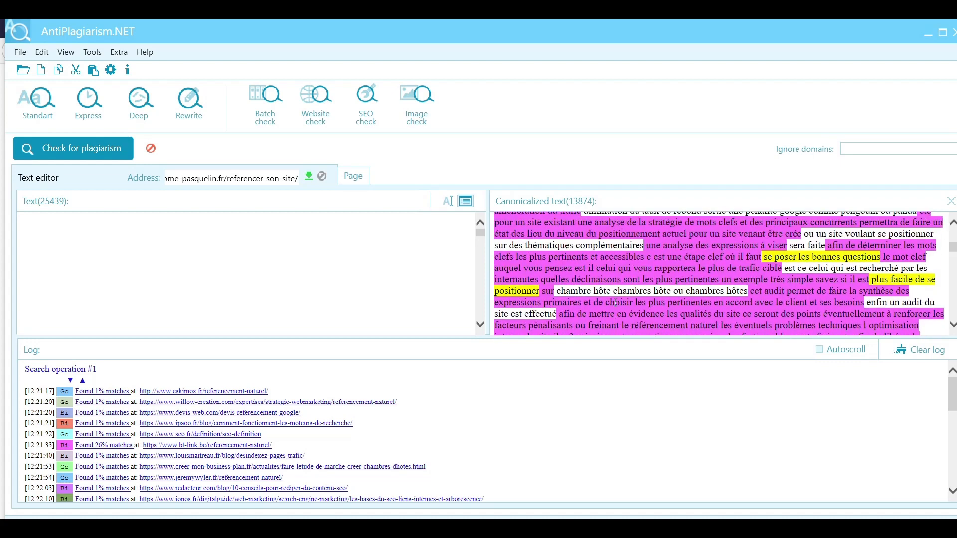
{"action": "scroll", "coordinate": [615, 303], "scroll_direction": "up", "scroll_amount": 1}
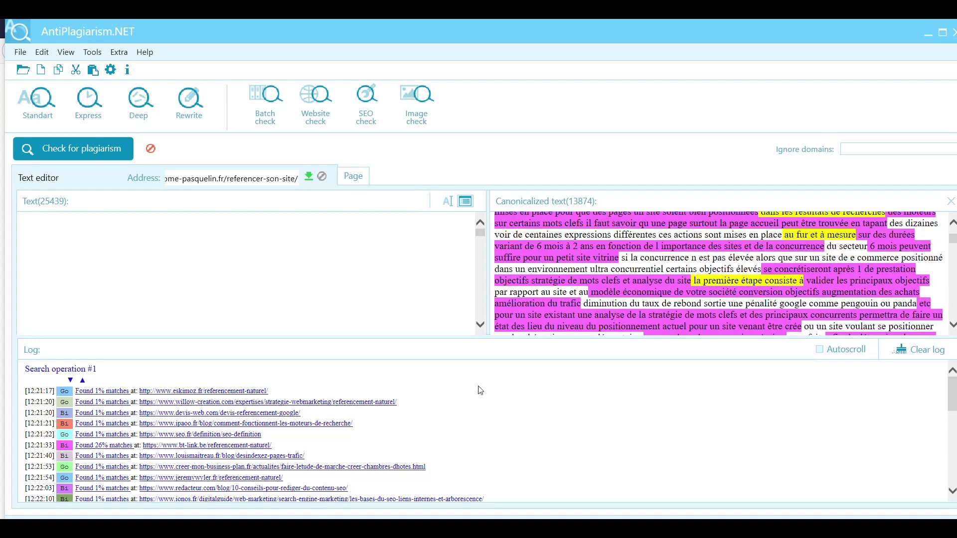
Look through the log of matching sites for the bt-link.be pages with high match percentages.
{"action": "mouse_move", "coordinate": [220, 449]}
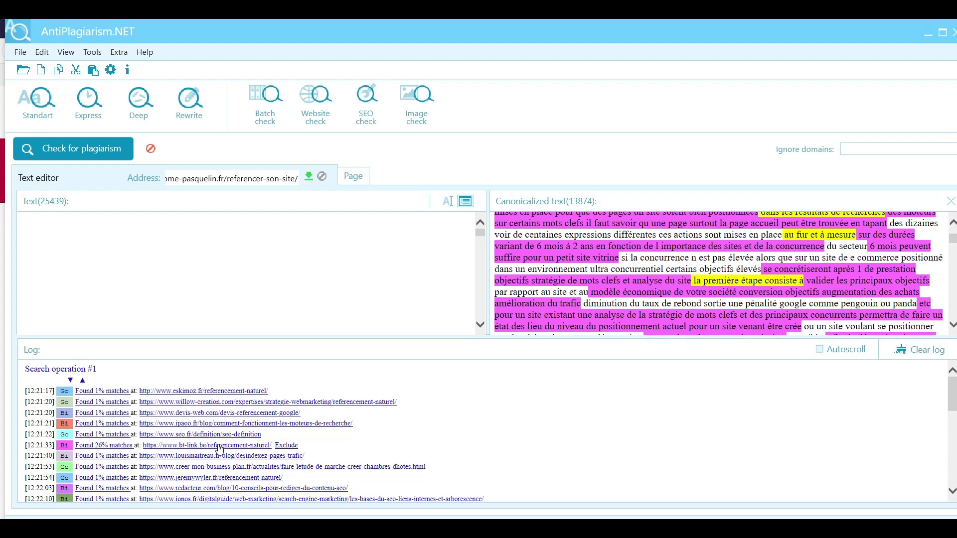
{"action": "scroll", "coordinate": [354, 443], "scroll_direction": "down", "scroll_amount": 2}
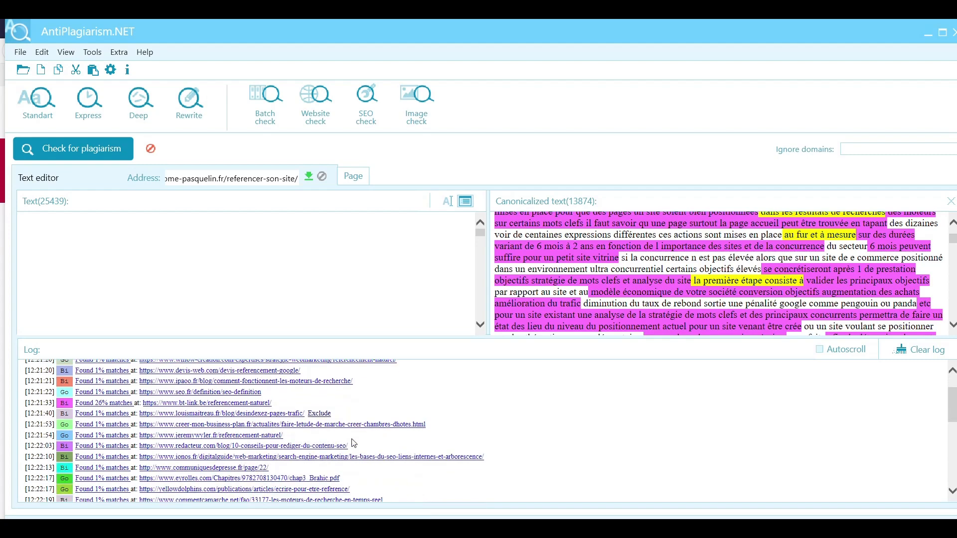
{"action": "scroll", "coordinate": [354, 443], "scroll_direction": "down", "scroll_amount": 2}
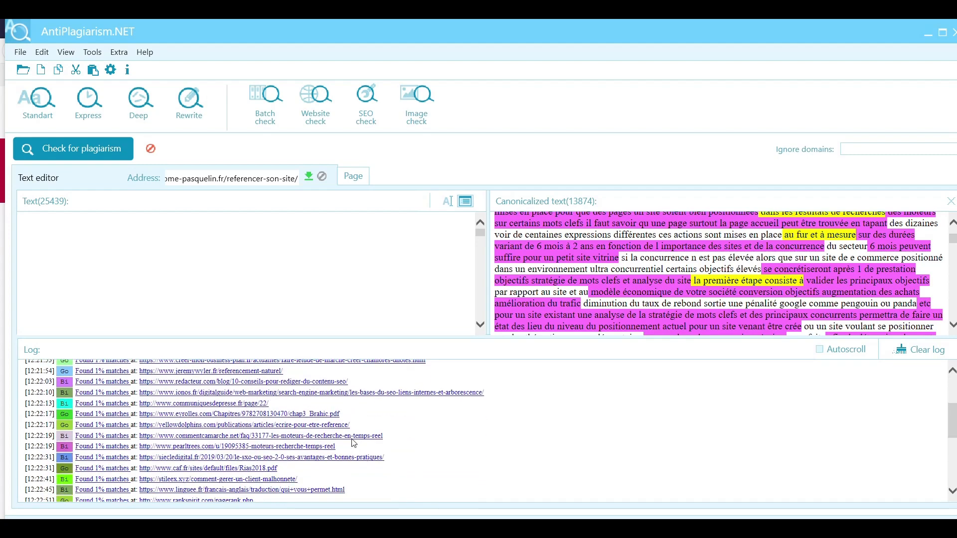
{"action": "scroll", "coordinate": [353, 443], "scroll_direction": "down", "scroll_amount": 2}
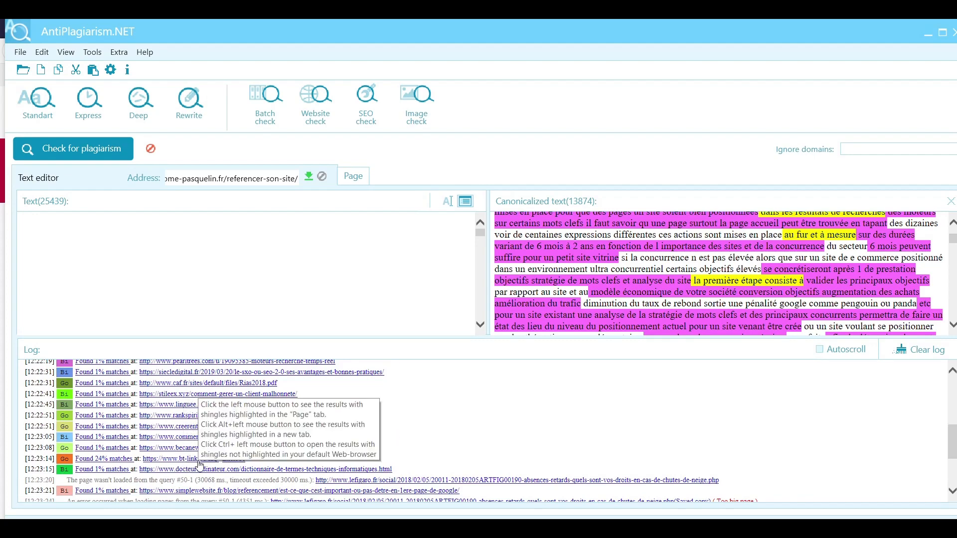
{"action": "mouse_move", "coordinate": [398, 377]}
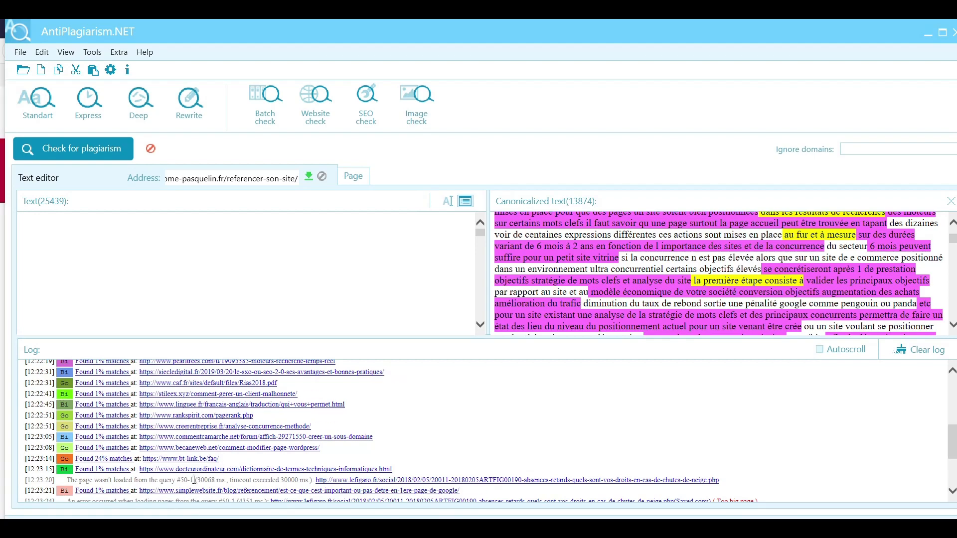
Switch to the browser and skim the original referencer-son-site page from its introduction to the frequently asked questions.
{"action": "key", "text": "alt+Tab"}
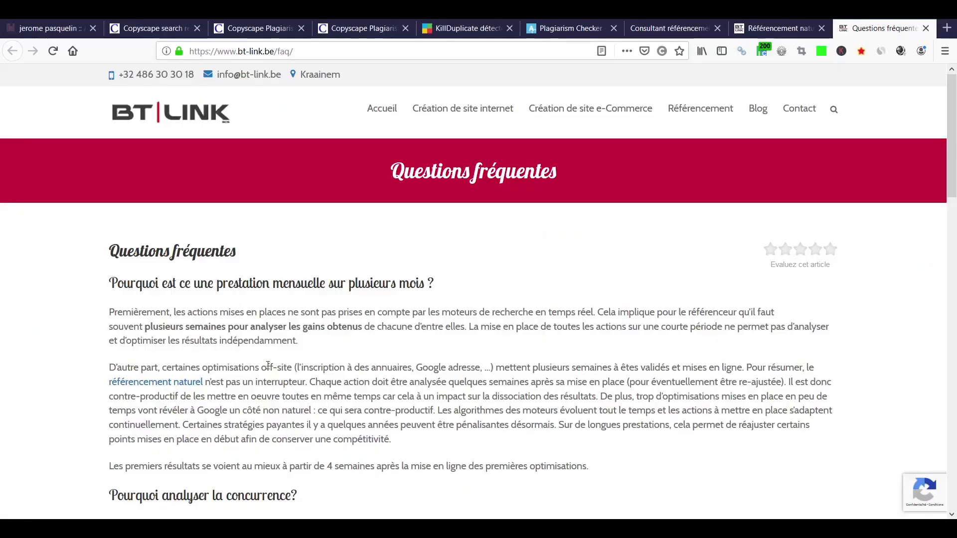
{"action": "left_click", "coordinate": [667, 27]}
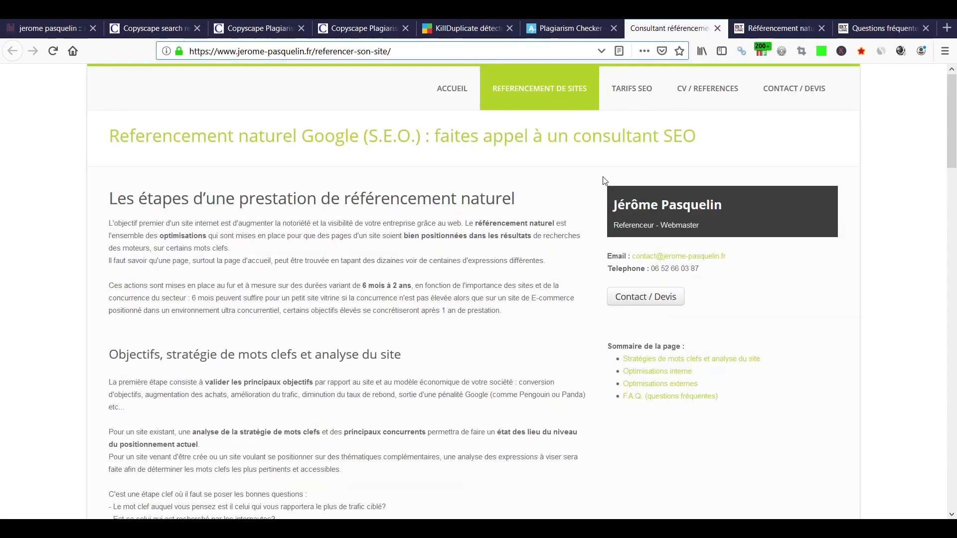
{"action": "scroll", "coordinate": [479, 244], "scroll_direction": "down", "scroll_amount": 5}
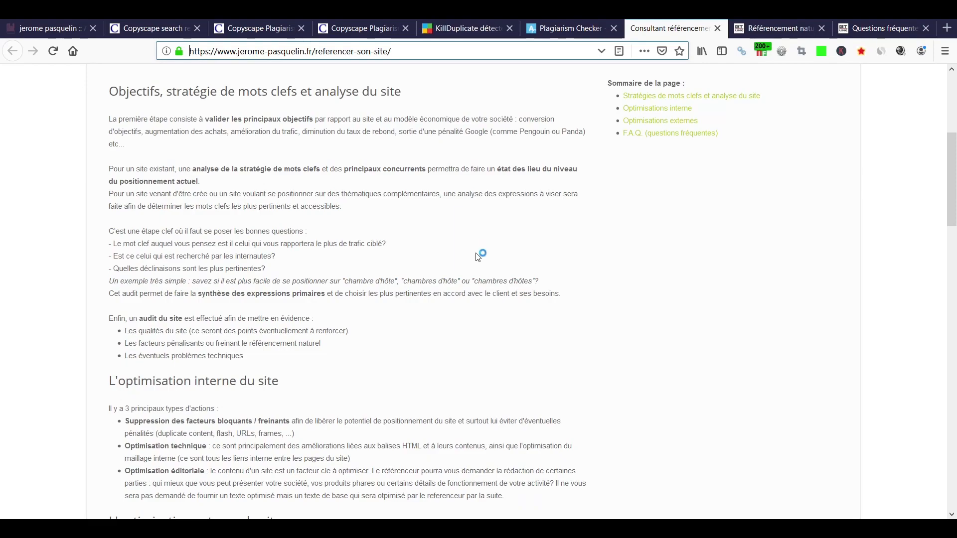
{"action": "scroll", "coordinate": [478, 257], "scroll_direction": "down", "scroll_amount": 20}
{"action": "scroll", "coordinate": [474, 294], "scroll_direction": "up", "scroll_amount": 4}
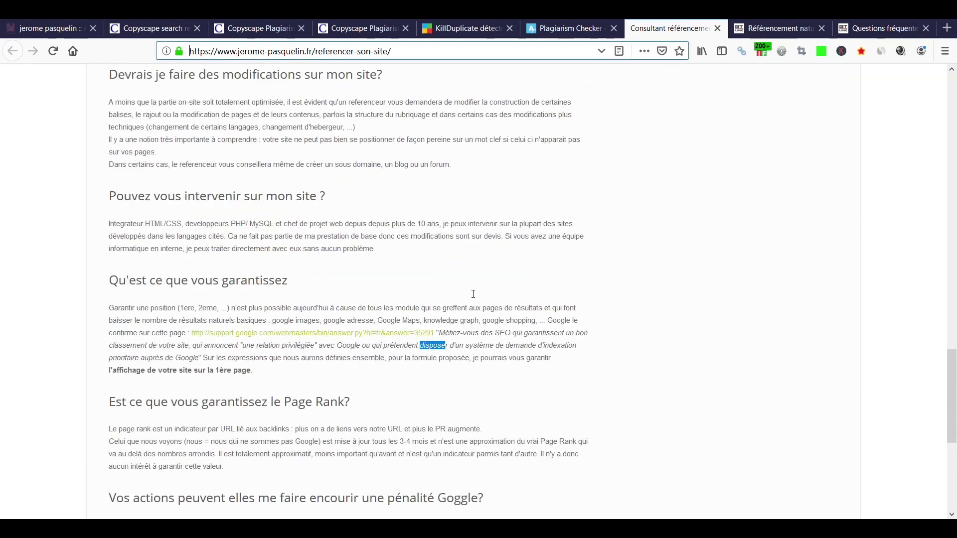
{"action": "scroll", "coordinate": [473, 294], "scroll_direction": "up", "scroll_amount": 20}
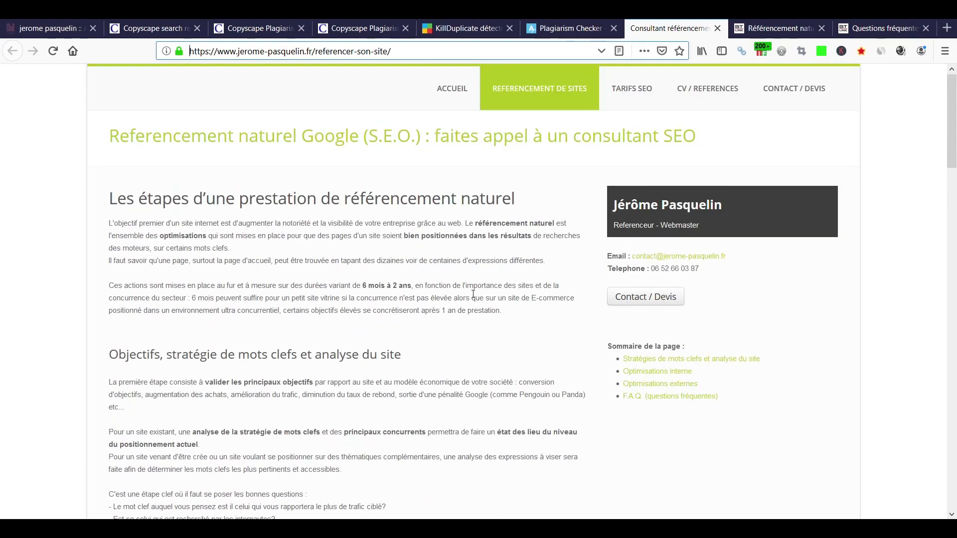
Highlight parts of the "étapes d'une prestation" and "Objectifs, stratégie de mots clefs" headings and the following sentence on the original page.
{"action": "left_click_drag", "start_coordinate": [138, 198], "coordinate": [470, 200]}
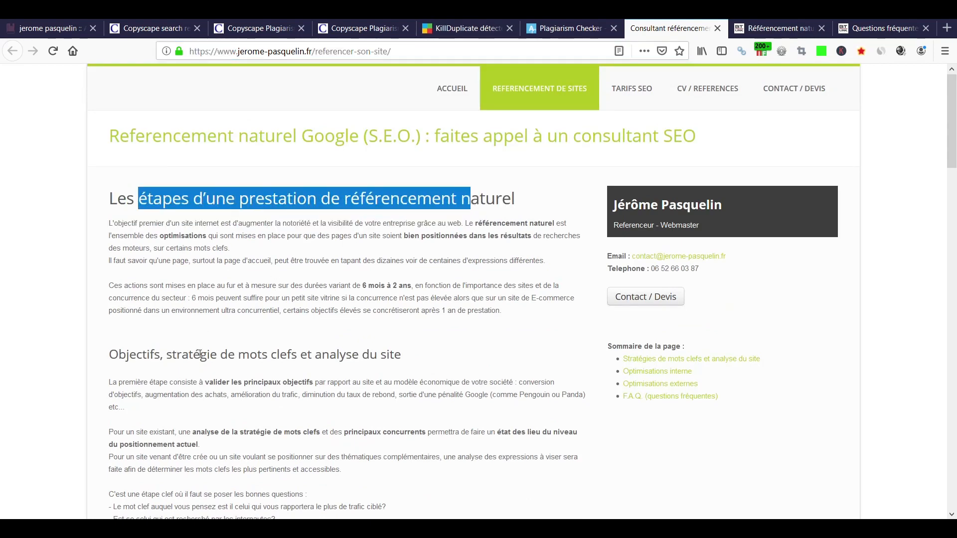
{"action": "left_click_drag", "start_coordinate": [208, 354], "coordinate": [340, 355]}
{"action": "left_click_drag", "start_coordinate": [173, 382], "coordinate": [249, 383]}
{"action": "scroll", "coordinate": [255, 373], "scroll_direction": "down", "scroll_amount": 1}
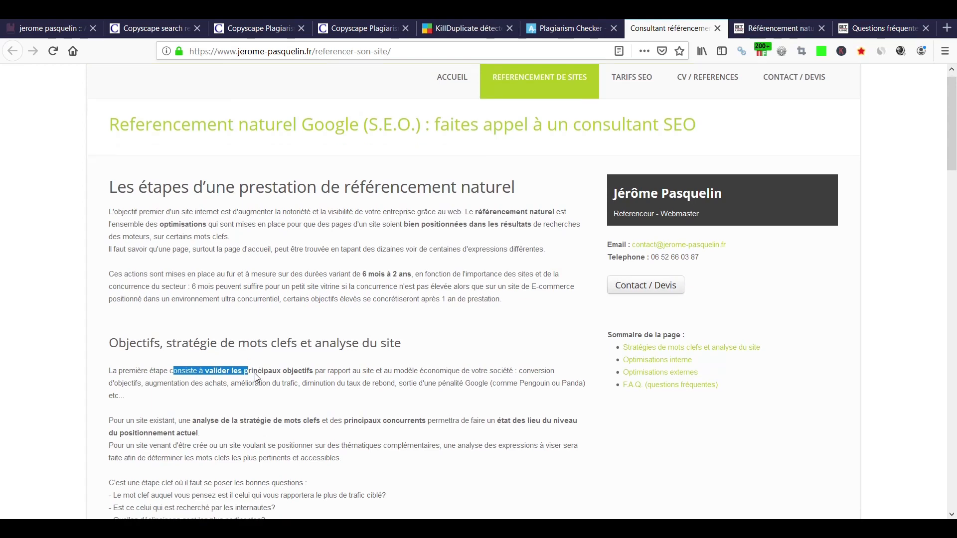
{"action": "scroll", "coordinate": [255, 374], "scroll_direction": "down", "scroll_amount": 6}
Compare with the bt-link.be referencement-naturel page, highlighting its "étapes d'une prestation" and "Objectifs" headings and the "première étape consiste" sentence.
{"action": "left_click", "coordinate": [774, 29]}
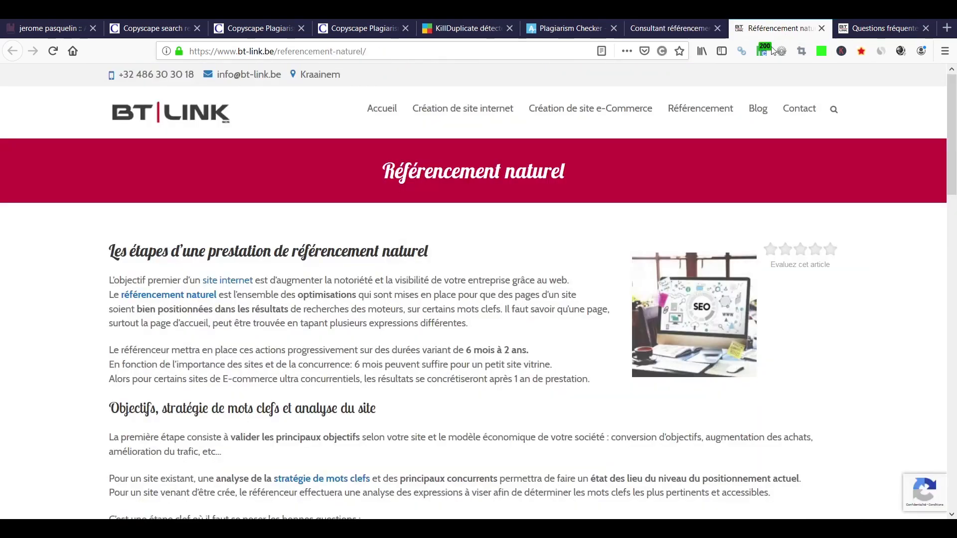
{"action": "left_click_drag", "start_coordinate": [180, 250], "coordinate": [400, 251]}
{"action": "left_click_drag", "start_coordinate": [155, 408], "coordinate": [150, 437]}
{"action": "left_click_drag", "start_coordinate": [248, 409], "coordinate": [251, 437]}
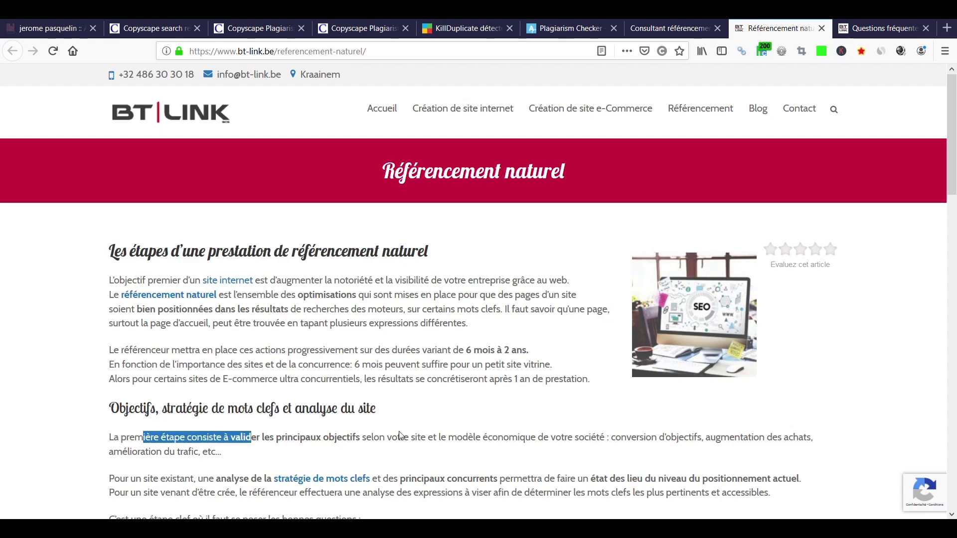
Read through the rest of the bt-link.be article and highlight its "L'optimisation externe du site pour optimiser votre positionnement" heading.
{"action": "scroll", "coordinate": [401, 436], "scroll_direction": "down", "scroll_amount": 5}
{"action": "scroll", "coordinate": [401, 436], "scroll_direction": "down", "scroll_amount": 4}
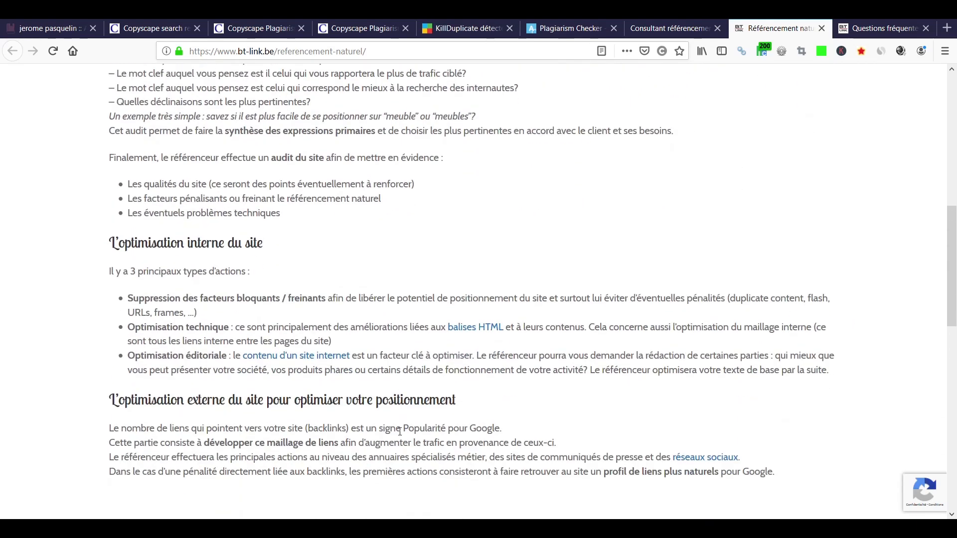
{"action": "scroll", "coordinate": [400, 432], "scroll_direction": "down", "scroll_amount": 3}
{"action": "left_click_drag", "start_coordinate": [138, 269], "coordinate": [417, 271]}
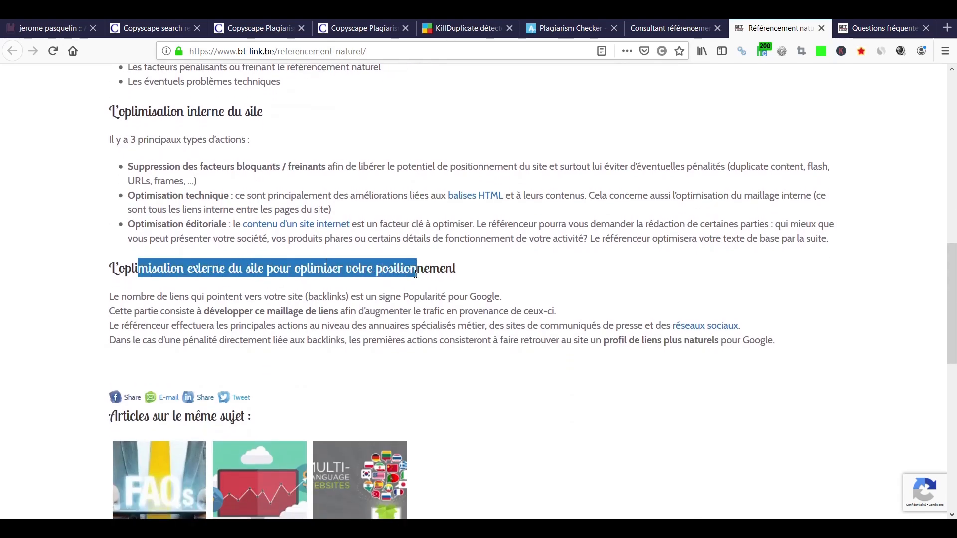
Highlight the "L'optimisation externe du site" section on the original page, including its closing sentence about backlink penalties.
{"action": "left_click", "coordinate": [668, 28]}
{"action": "scroll", "coordinate": [516, 187], "scroll_direction": "down", "scroll_amount": 5}
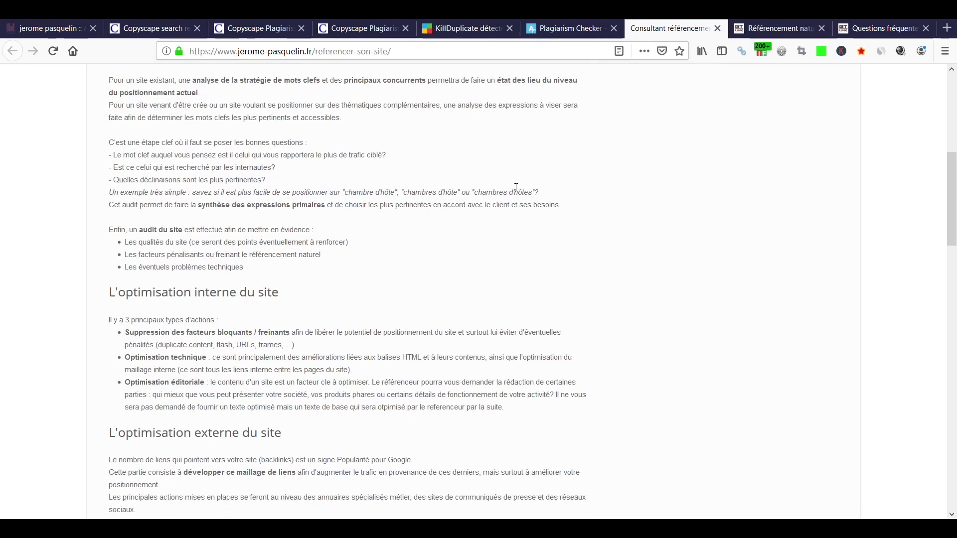
{"action": "left_click_drag", "start_coordinate": [127, 195], "coordinate": [230, 298]}
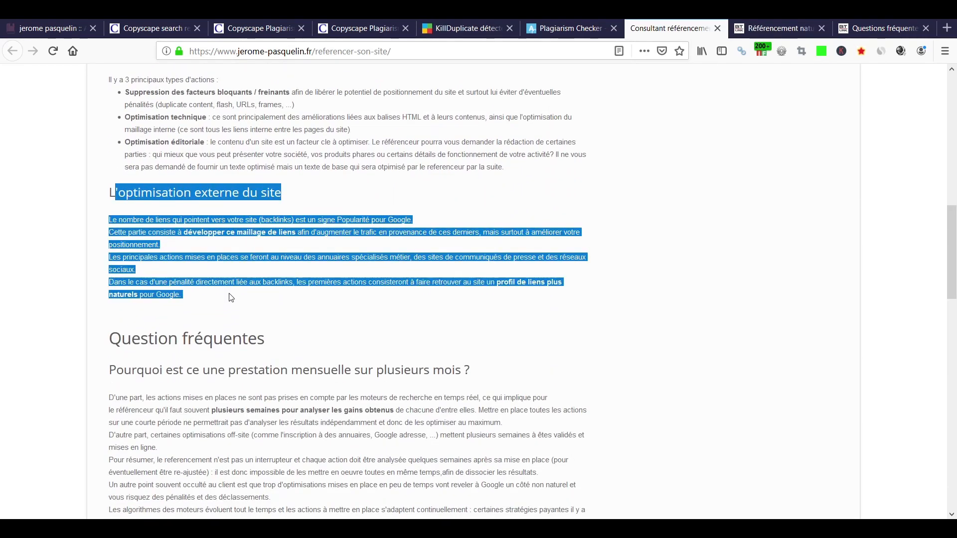
{"action": "left_click", "coordinate": [231, 298]}
{"action": "left_click_drag", "start_coordinate": [159, 282], "coordinate": [218, 298]}
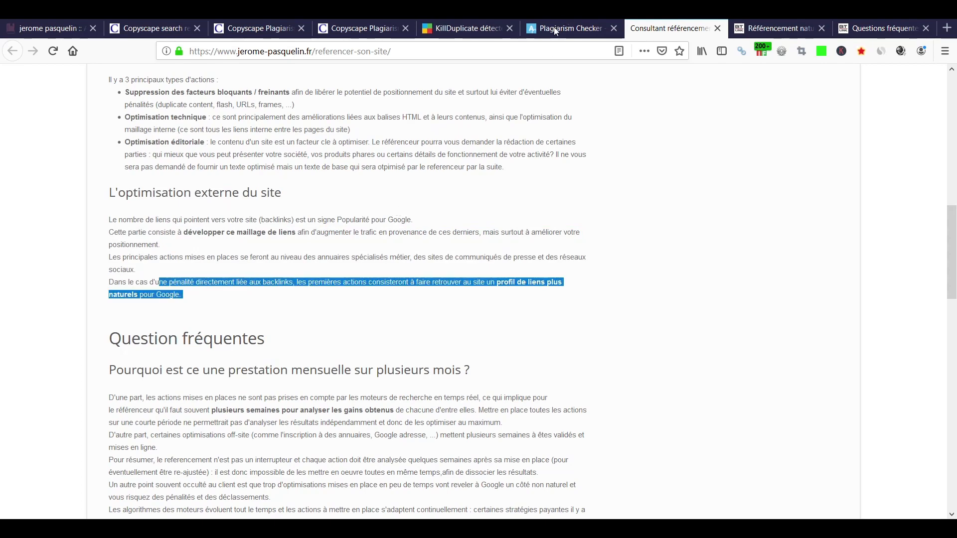
Highlight the matching "Dans le cas d'une pénalité" sentence on the bt-link.be referencement-naturel page and return to the article's beginning.
{"action": "left_click", "coordinate": [764, 33]}
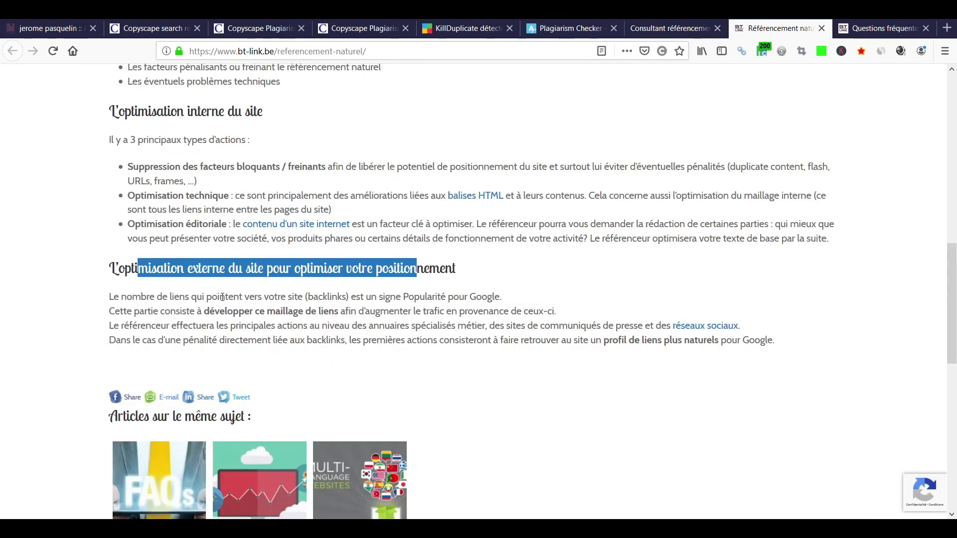
{"action": "left_click_drag", "start_coordinate": [109, 340], "coordinate": [412, 339]}
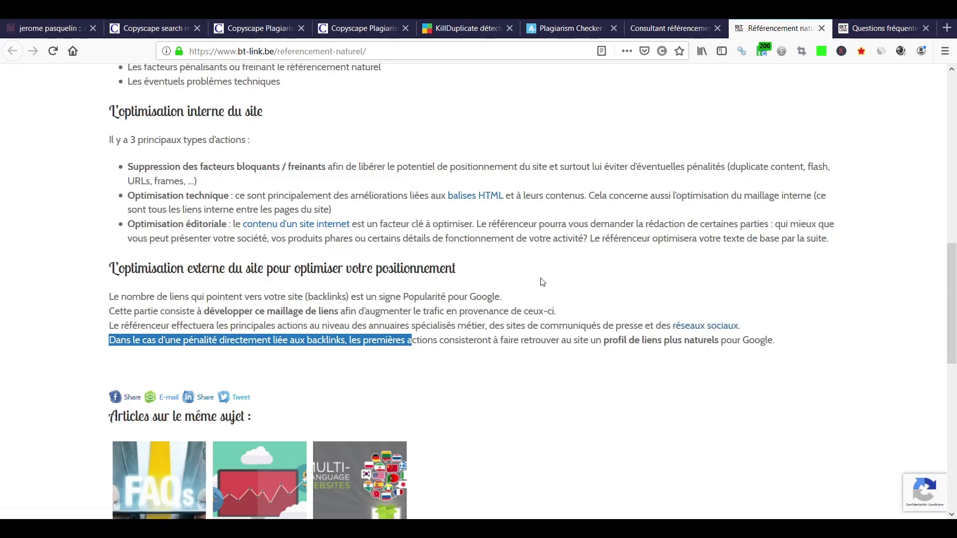
{"action": "scroll", "coordinate": [478, 254], "scroll_direction": "up", "scroll_amount": 12}
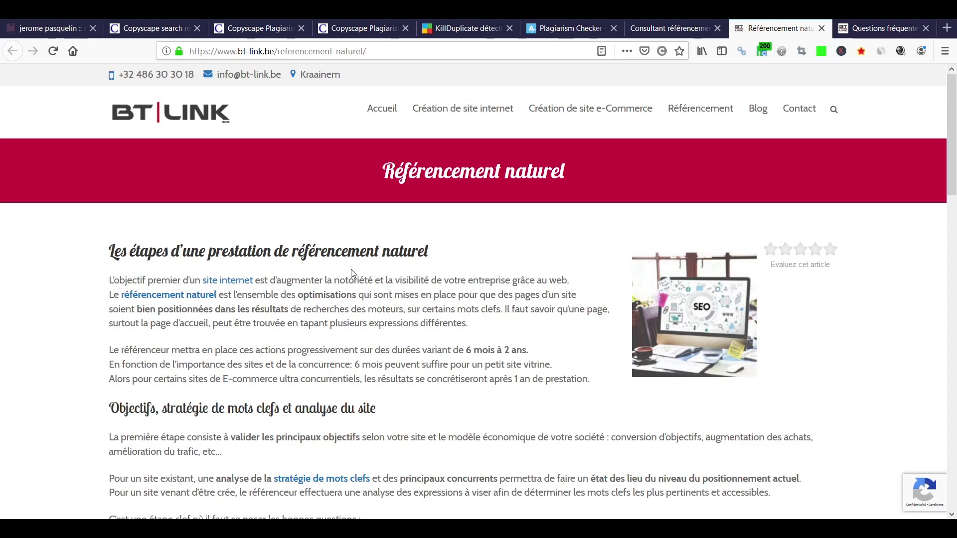
Highlight the "prestation mensuelle sur plusieurs mois" and "Pourquoi analysez vous la concurrence?" question headings in the original page's FAQ.
{"action": "left_click", "coordinate": [668, 28]}
{"action": "scroll", "coordinate": [595, 202], "scroll_direction": "down", "scroll_amount": 3}
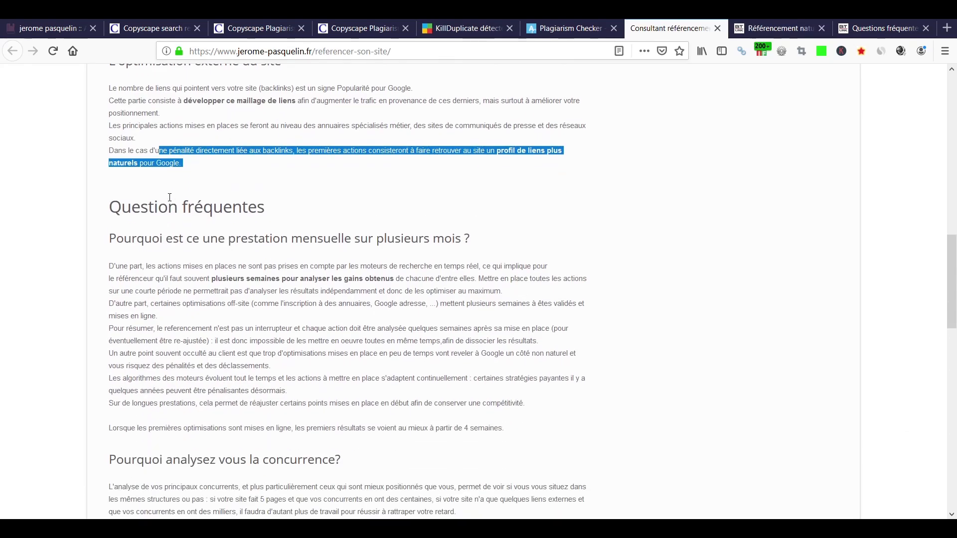
{"action": "left_click_drag", "start_coordinate": [457, 512], "coordinate": [231, 214]}
{"action": "left_click", "coordinate": [231, 213]}
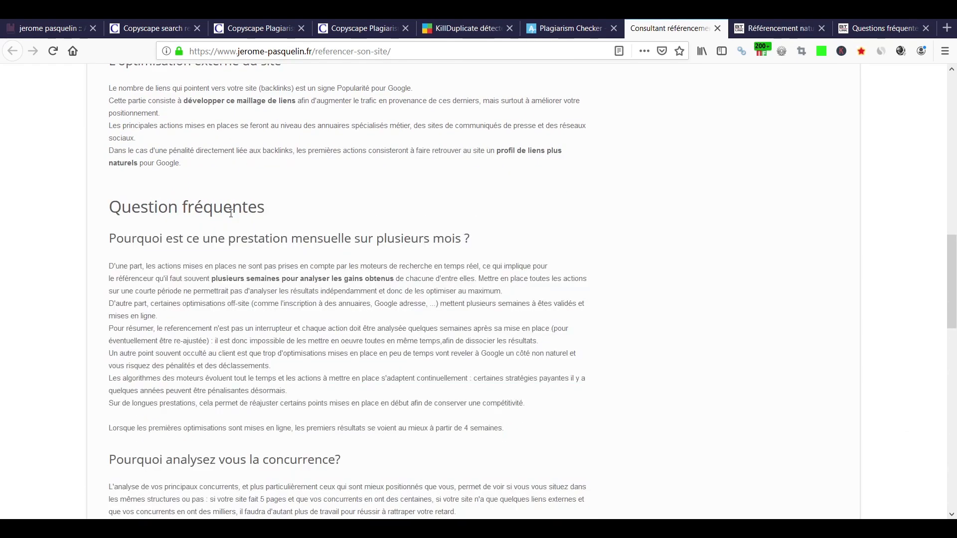
{"action": "left_click_drag", "start_coordinate": [225, 241], "coordinate": [444, 243]}
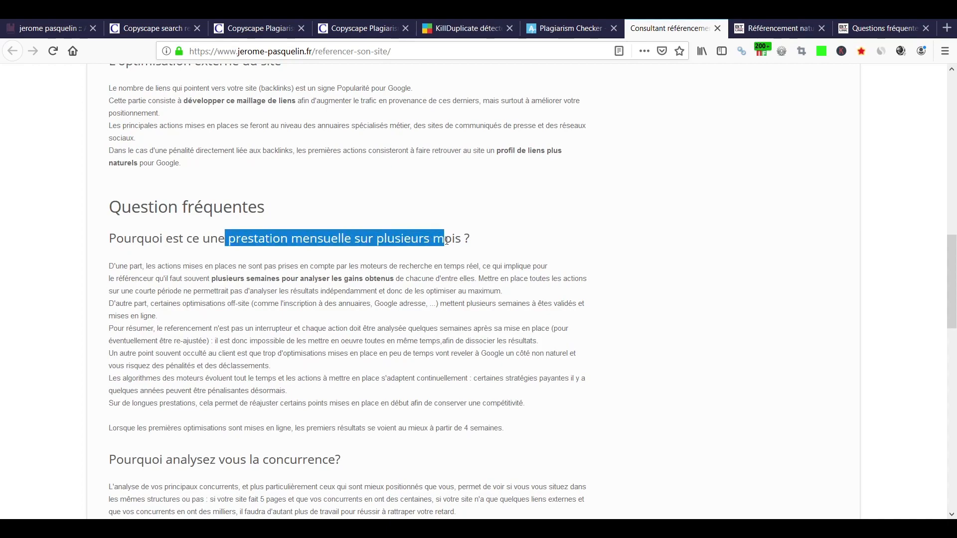
{"action": "scroll", "coordinate": [444, 243], "scroll_direction": "down", "scroll_amount": 4}
{"action": "left_click_drag", "start_coordinate": [215, 262], "coordinate": [360, 269]}
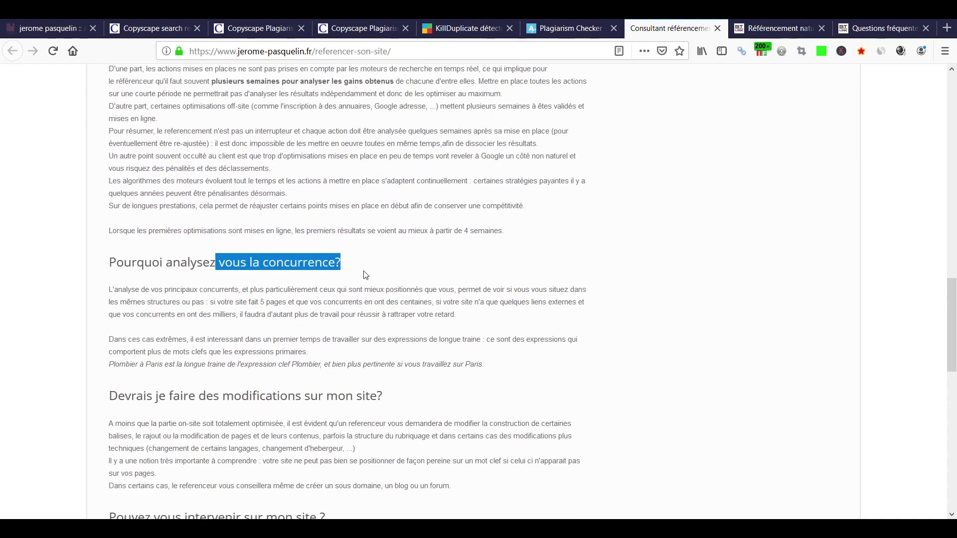
Highlight the final FAQ heading "Le referencement est il une science exacte?" on the original page.
{"action": "scroll", "coordinate": [366, 273], "scroll_direction": "down", "scroll_amount": 13}
{"action": "left_click_drag", "start_coordinate": [138, 295], "coordinate": [369, 297]}
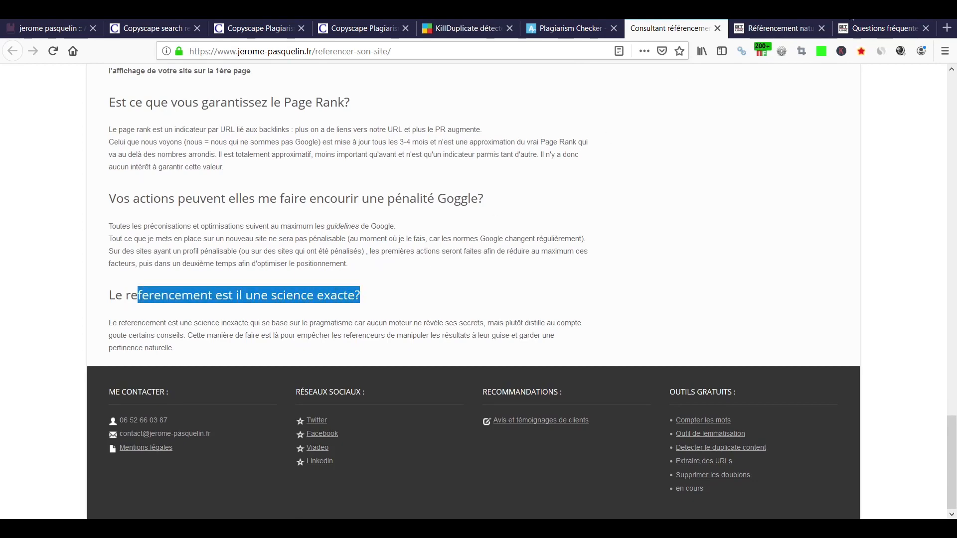
Read through the bt-link.be "Questions fréquentes" page down to its related articles and return to the first question.
{"action": "left_click", "coordinate": [880, 28]}
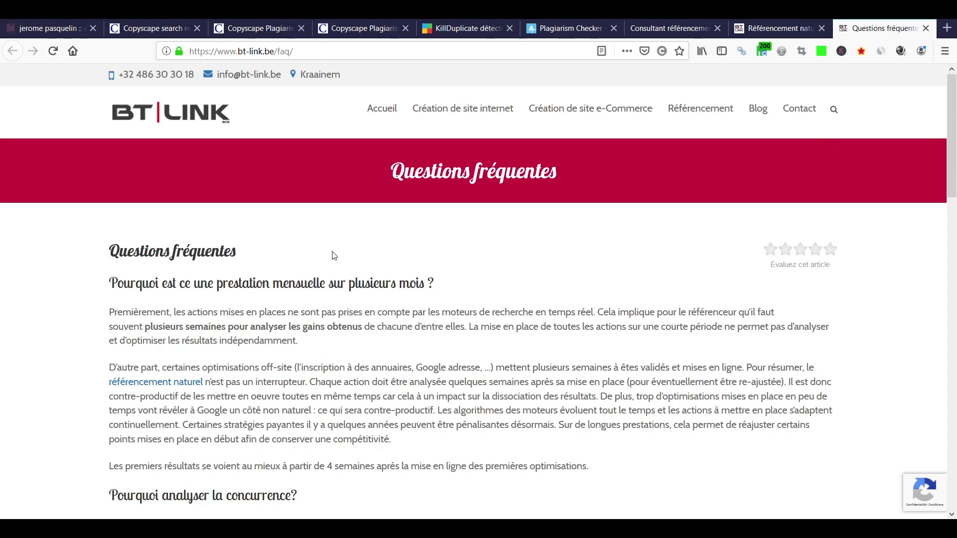
{"action": "scroll", "coordinate": [334, 256], "scroll_direction": "down", "scroll_amount": 7}
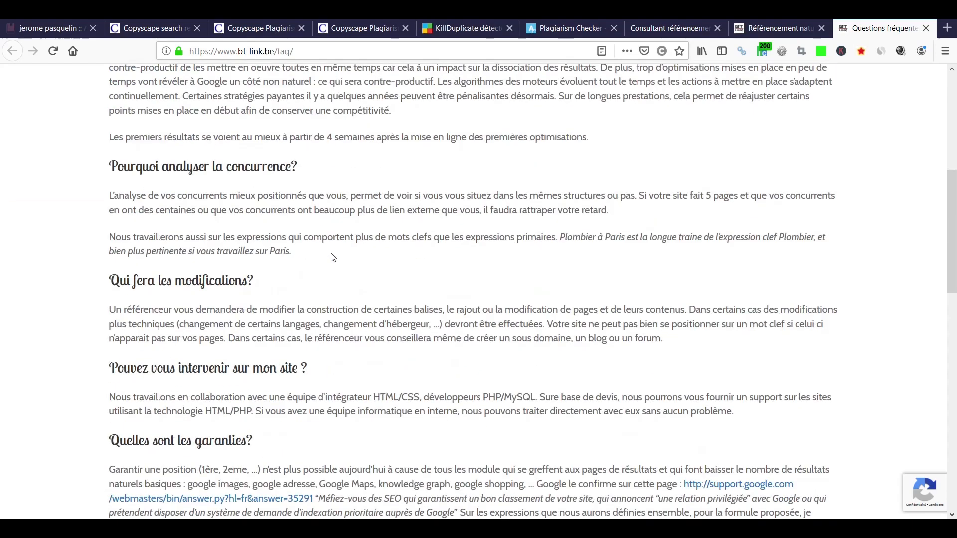
{"action": "scroll", "coordinate": [331, 312], "scroll_direction": "down", "scroll_amount": 3}
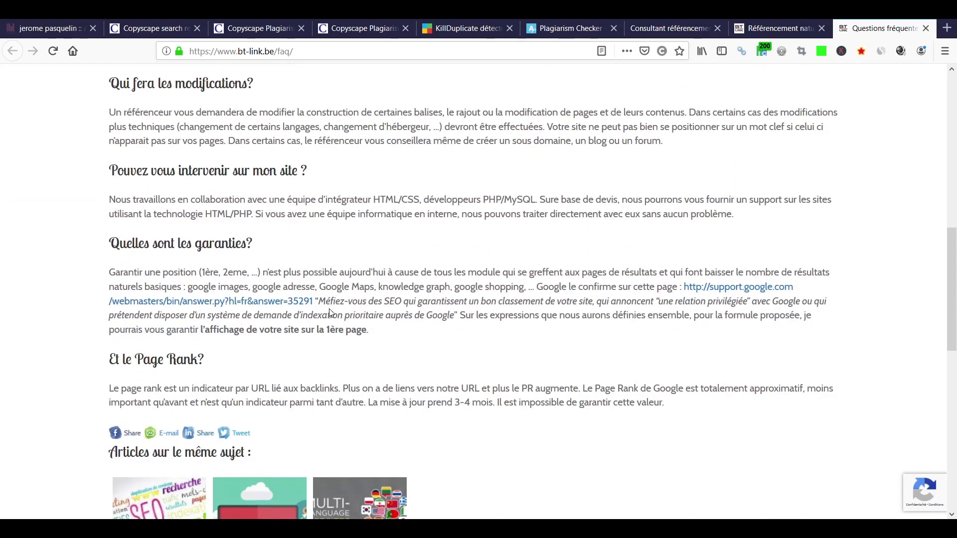
{"action": "scroll", "coordinate": [329, 313], "scroll_direction": "down", "scroll_amount": 4}
{"action": "scroll", "coordinate": [329, 312], "scroll_direction": "up", "scroll_amount": 4}
{"action": "scroll", "coordinate": [329, 312], "scroll_direction": "up", "scroll_amount": 10}
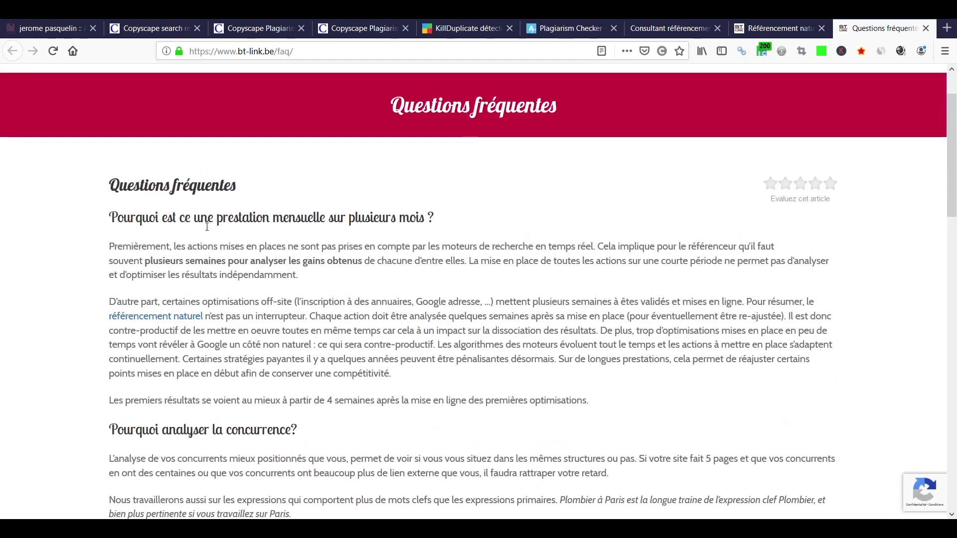
Highlight the matching "prestation mensuelle sur plusieurs mois" and "Pourquoi analyser la concurrence?" headings on the bt-link.be FAQ page.
{"action": "left_click_drag", "start_coordinate": [207, 226], "coordinate": [411, 230]}
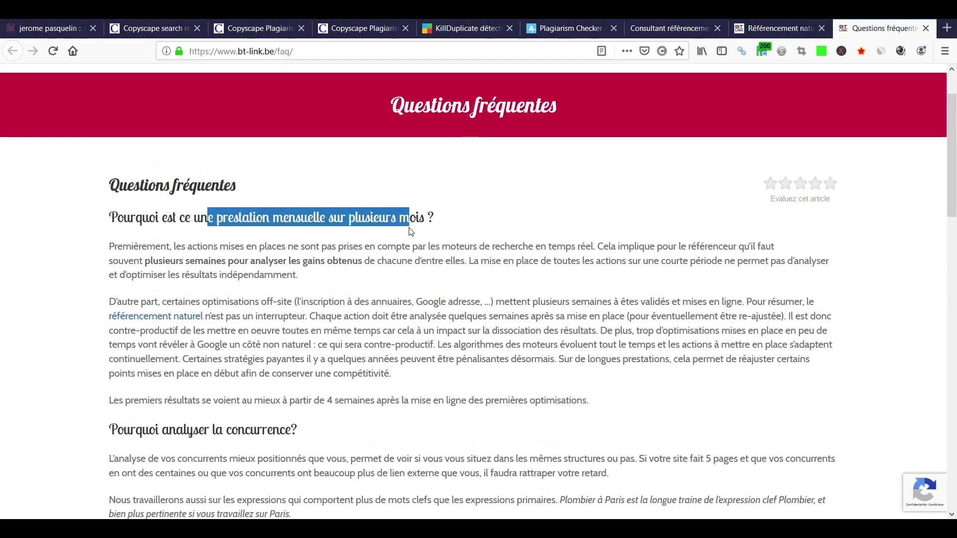
{"action": "scroll", "coordinate": [293, 289], "scroll_direction": "down", "scroll_amount": 4}
{"action": "left_click_drag", "start_coordinate": [238, 232], "coordinate": [291, 235]}
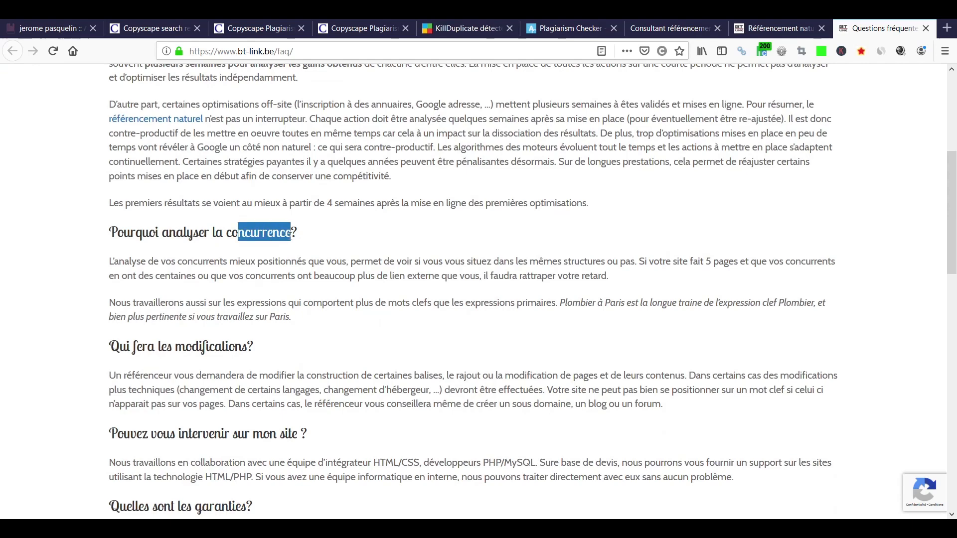
{"action": "scroll", "coordinate": [668, 237], "scroll_direction": "up", "scroll_amount": 5}
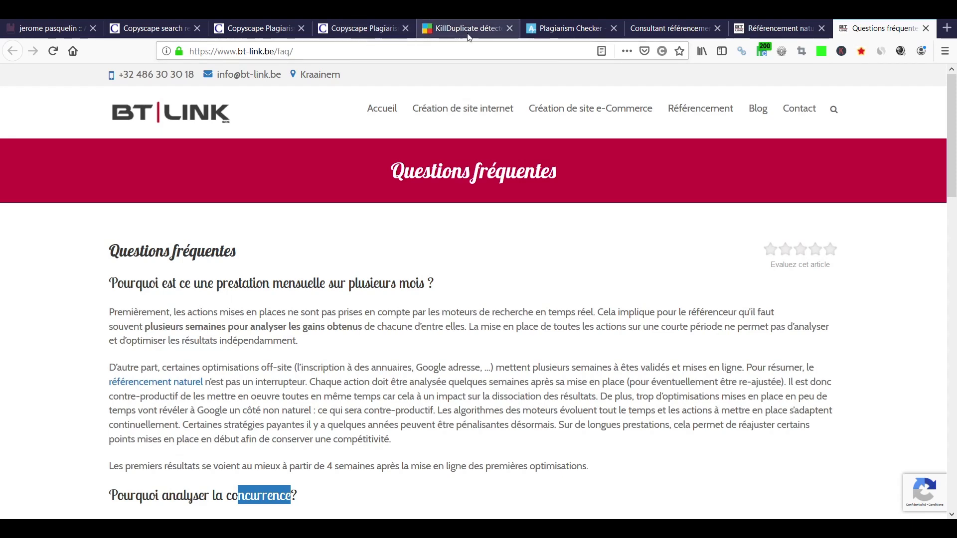
Review the AntiPlagiarism.NET product page and highlight its statement about the free full version being available during 31 days.
{"action": "left_click", "coordinate": [574, 35]}
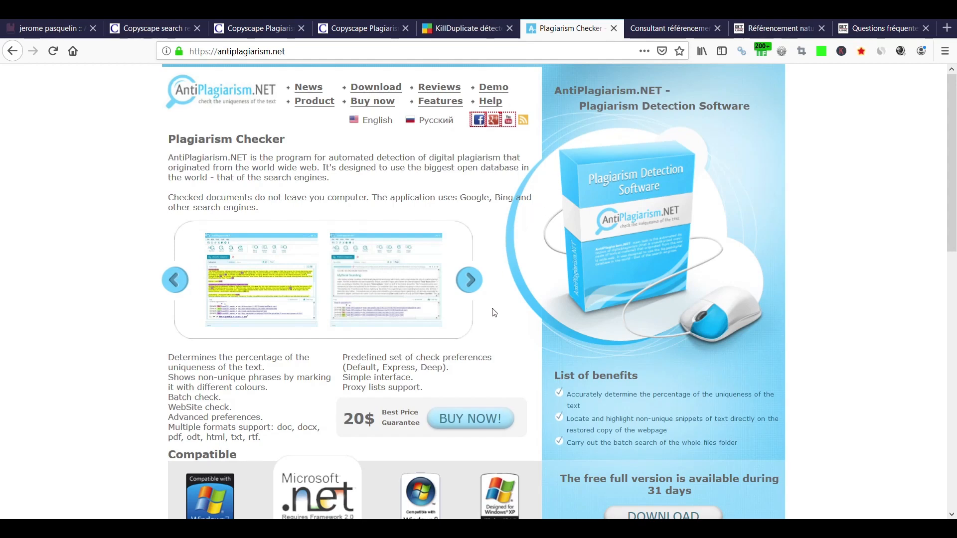
{"action": "scroll", "coordinate": [493, 312], "scroll_direction": "down", "scroll_amount": 4}
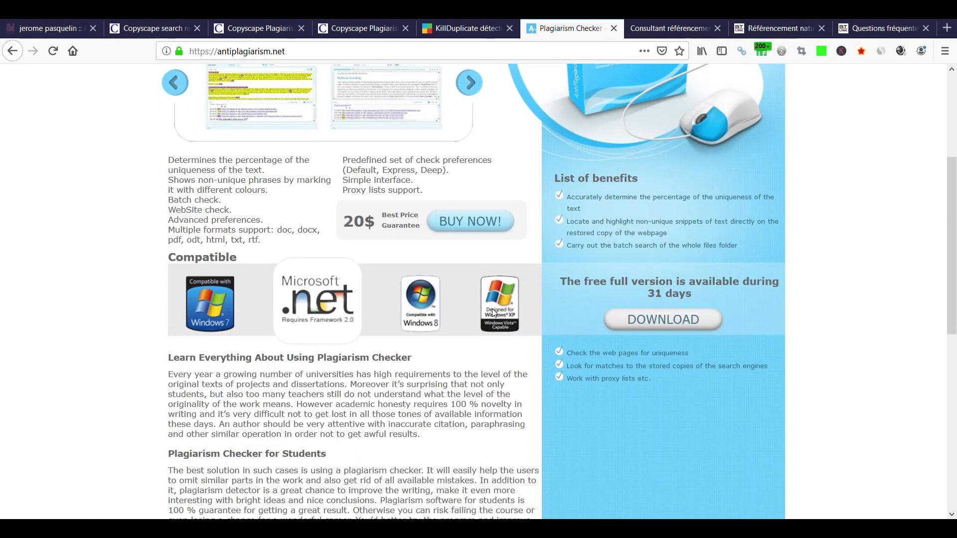
{"action": "scroll", "coordinate": [493, 312], "scroll_direction": "up", "scroll_amount": 3}
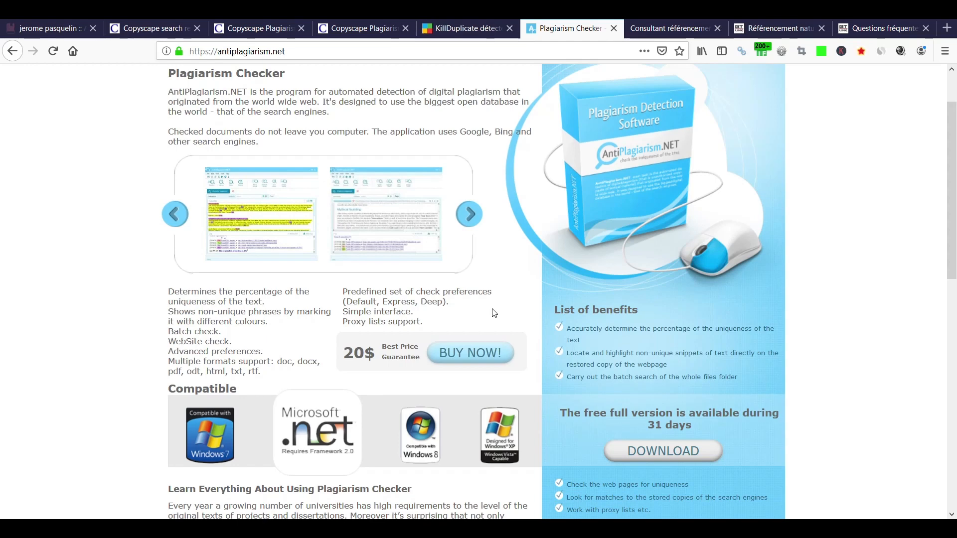
{"action": "left_click_drag", "start_coordinate": [588, 413], "coordinate": [704, 428]}
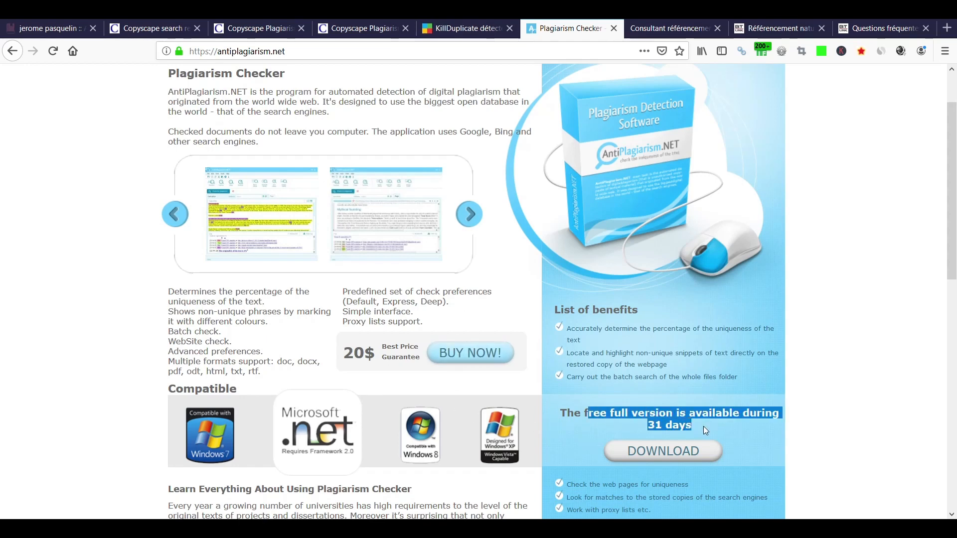